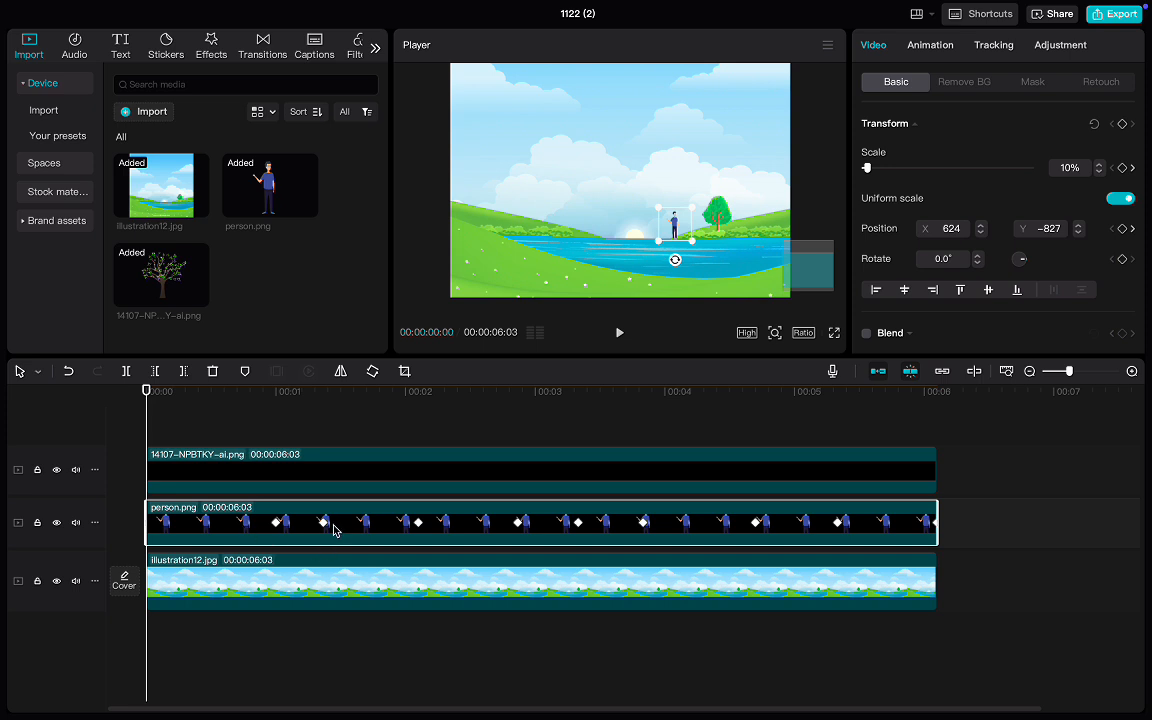
Replace the keyframed person clip with a fresh person.png starting at the timeline's beginning, extended to 00:00:06:03.
{"action": "key", "text": "Delete"}
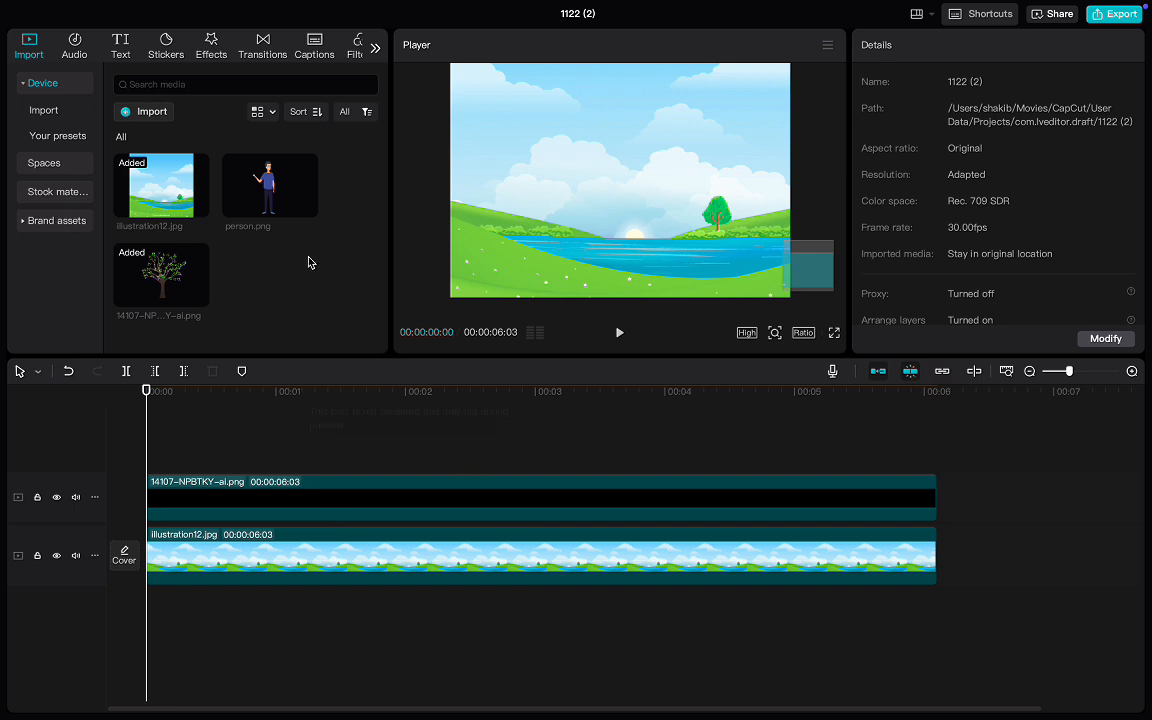
{"action": "mouse_move", "coordinate": [271, 204]}
{"action": "left_click_drag", "start_coordinate": [306, 206], "coordinate": [258, 448]}
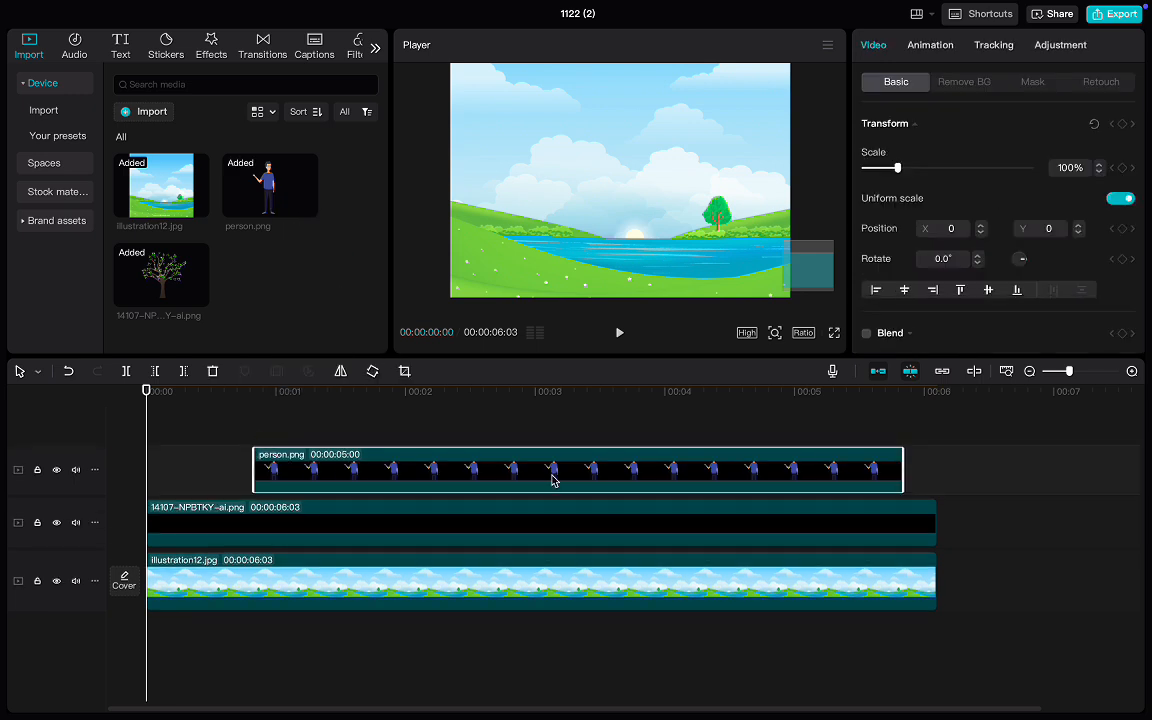
{"action": "left_click_drag", "start_coordinate": [553, 481], "coordinate": [441, 479]}
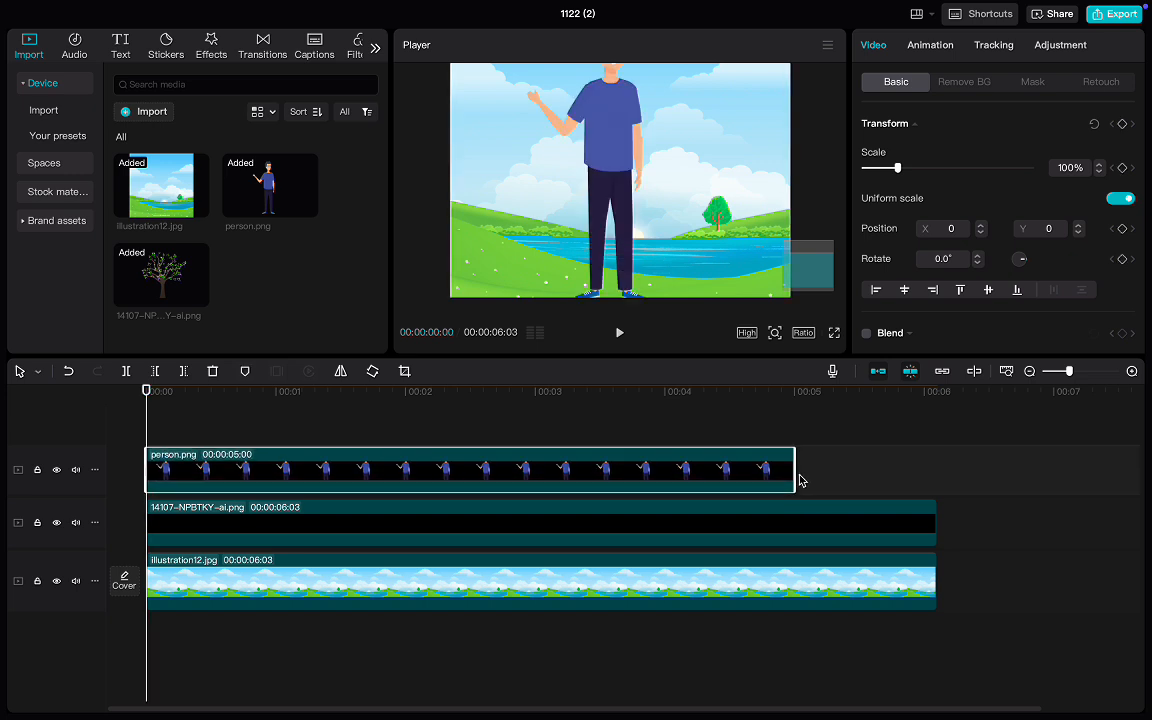
{"action": "left_click_drag", "start_coordinate": [797, 481], "coordinate": [930, 488]}
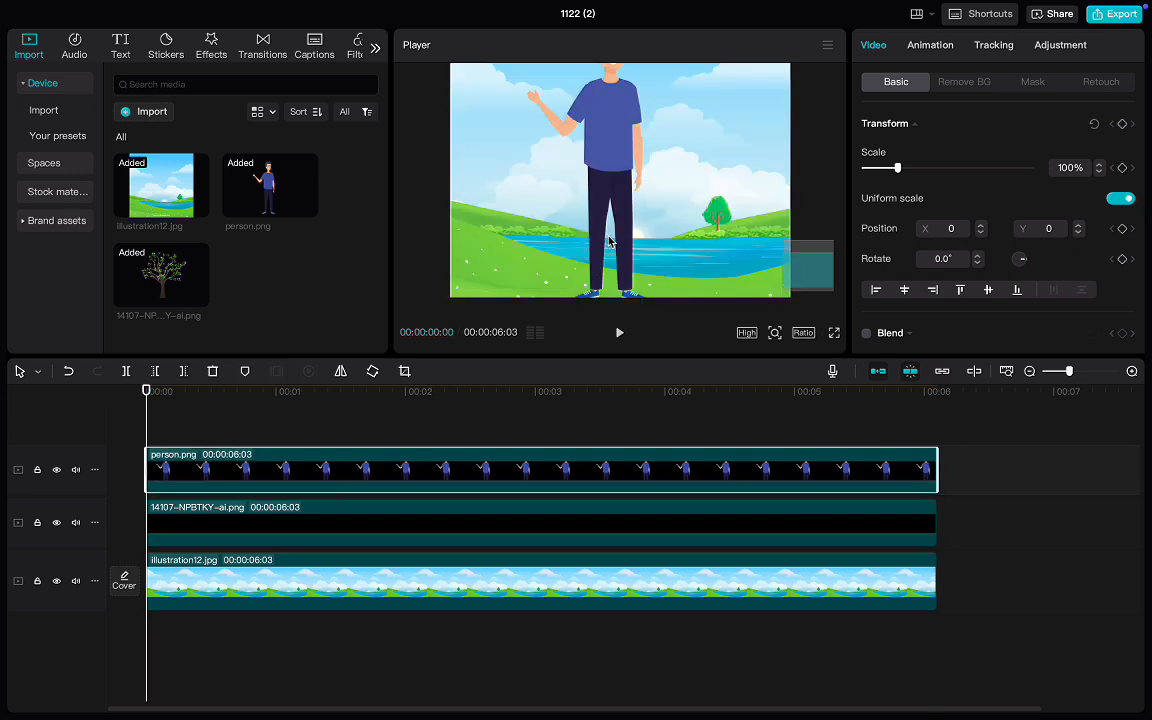
Shift the person to about X 158, Y -582 and place its clip between the tree and background layers.
{"action": "left_click_drag", "start_coordinate": [563, 174], "coordinate": [583, 234]}
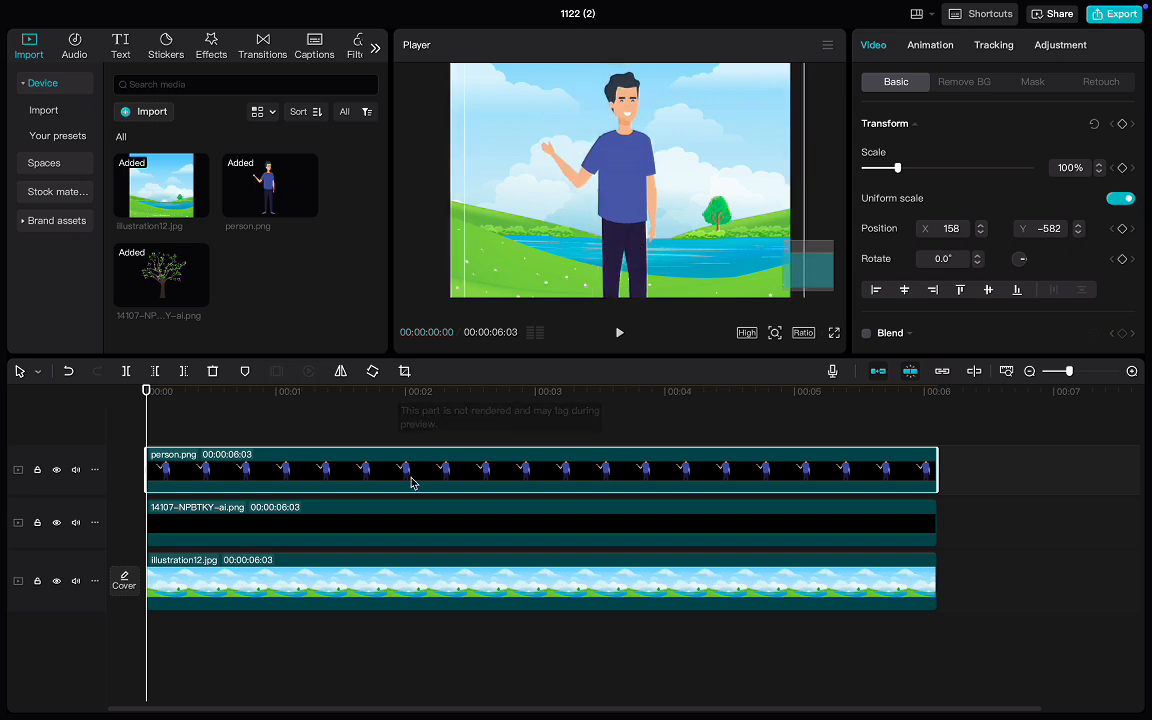
{"action": "left_click_drag", "start_coordinate": [414, 479], "coordinate": [463, 625]}
{"action": "left_click_drag", "start_coordinate": [418, 547], "coordinate": [1099, 566]}
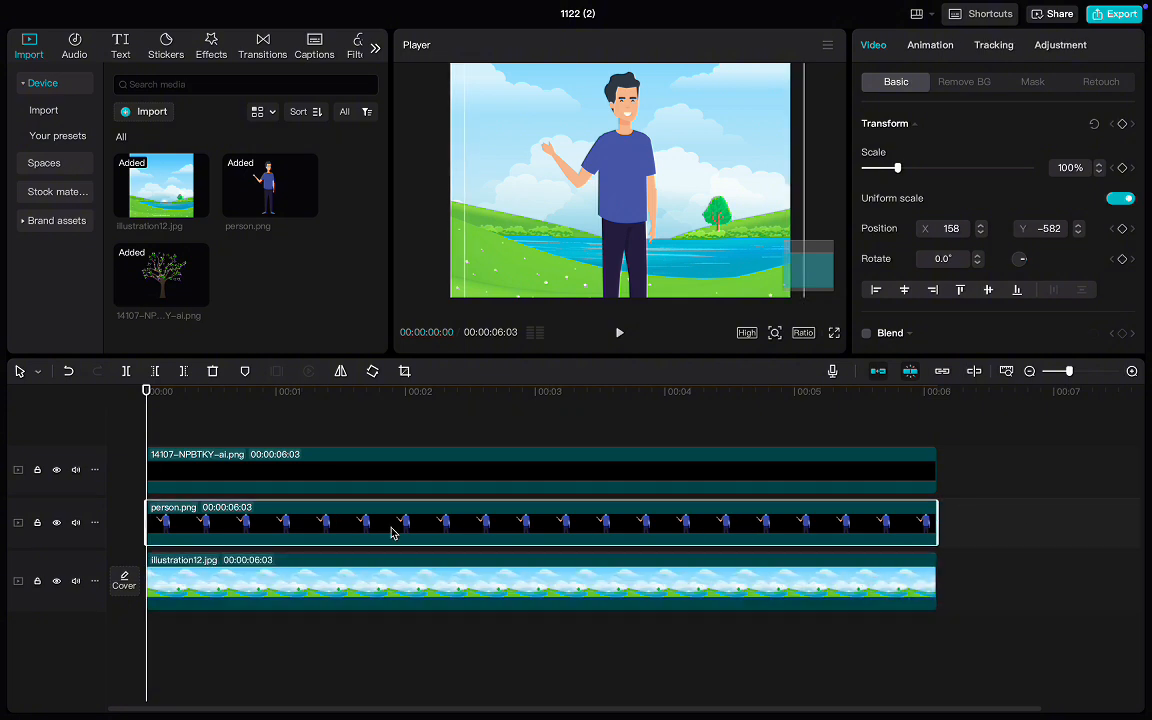
{"action": "left_click_drag", "start_coordinate": [391, 532], "coordinate": [1066, 593]}
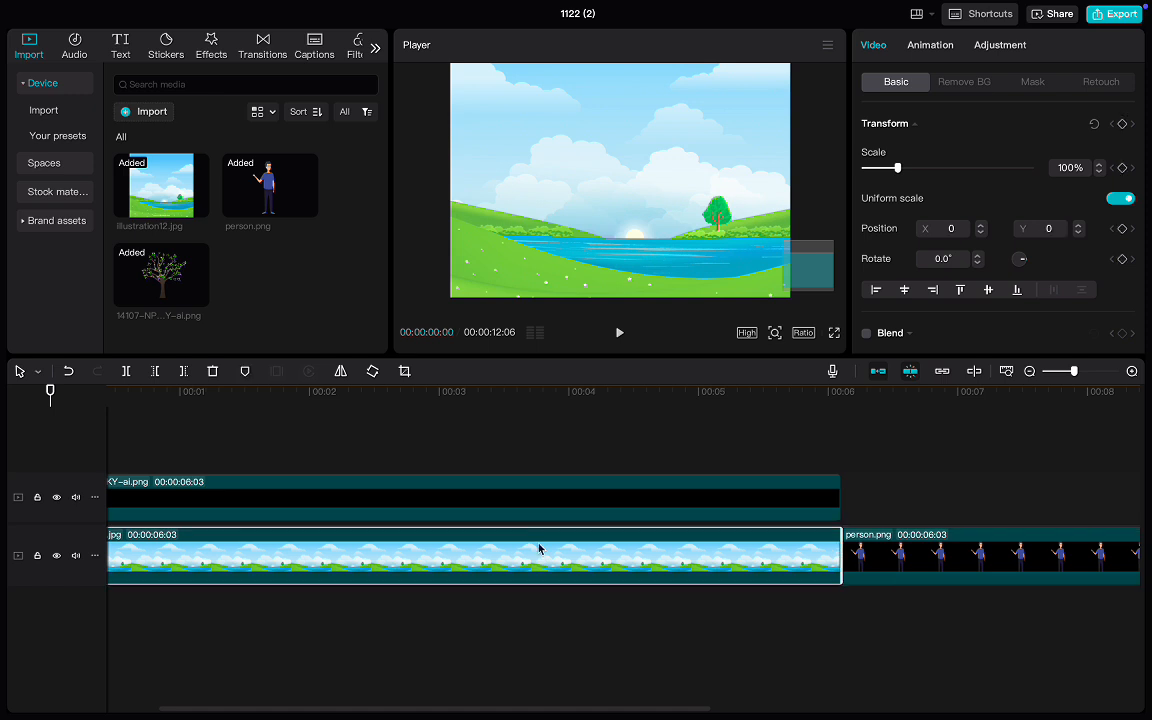
{"action": "left_click_drag", "start_coordinate": [537, 548], "coordinate": [502, 463]}
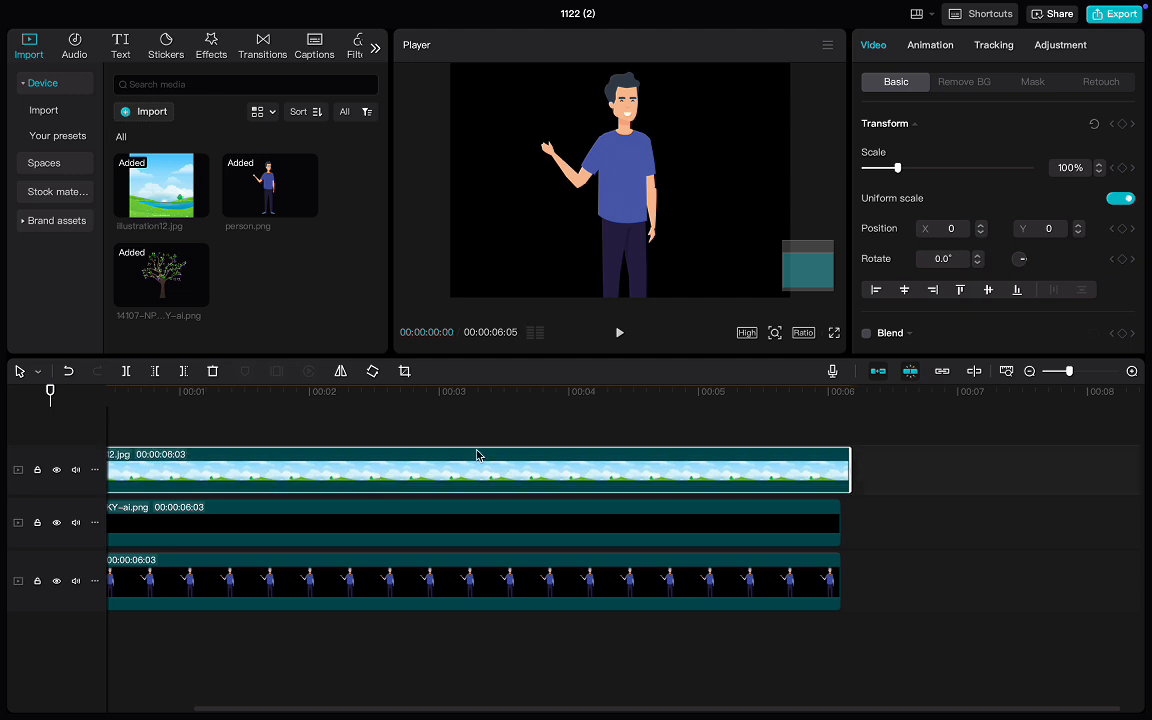
{"action": "left_click_drag", "start_coordinate": [663, 239], "coordinate": [633, 197]}
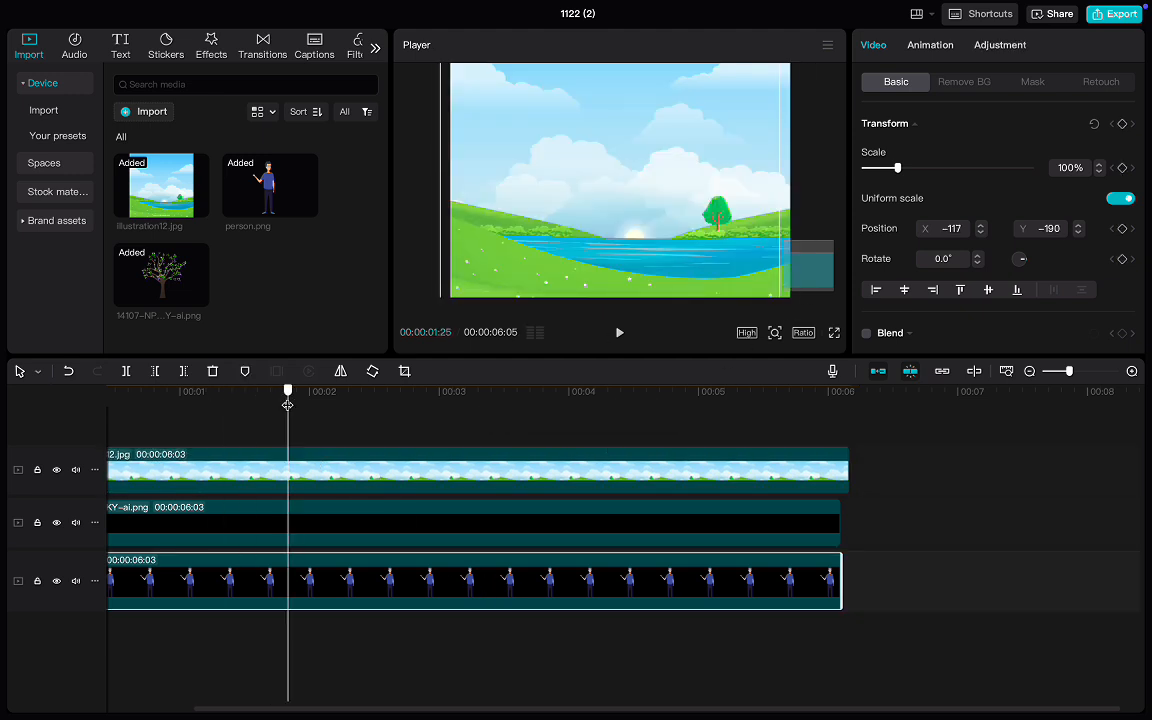
{"action": "left_click_drag", "start_coordinate": [553, 444], "coordinate": [159, 430]}
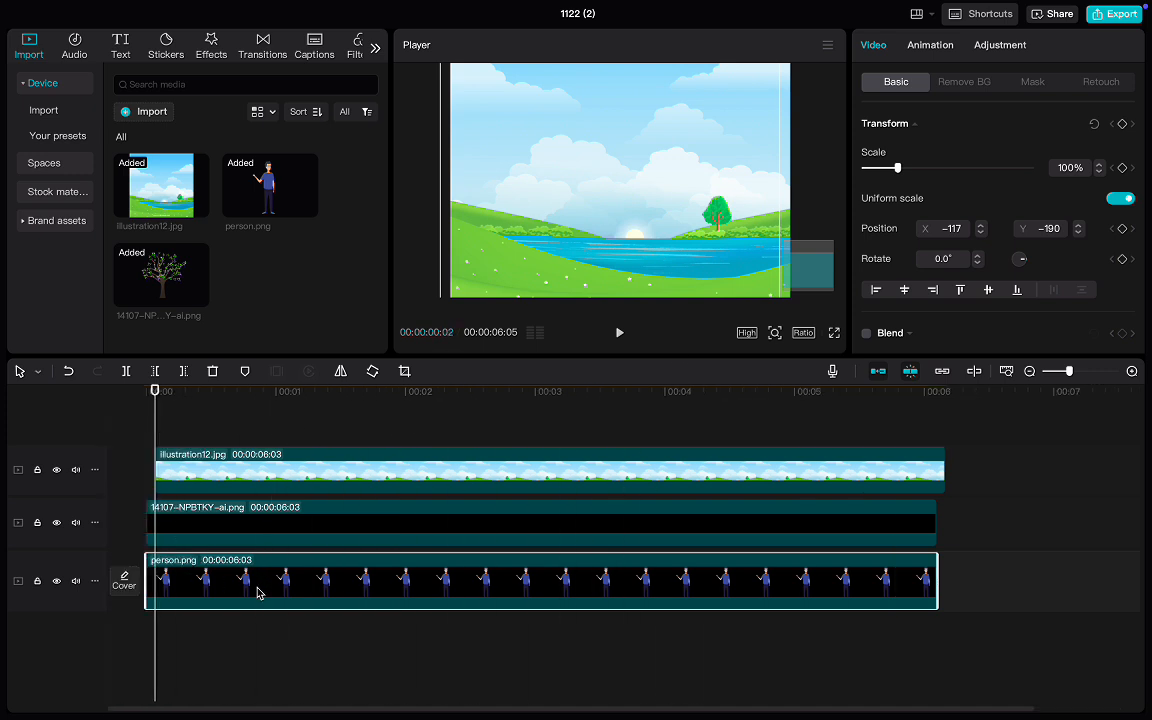
{"action": "key", "text": "ctrl+z"}
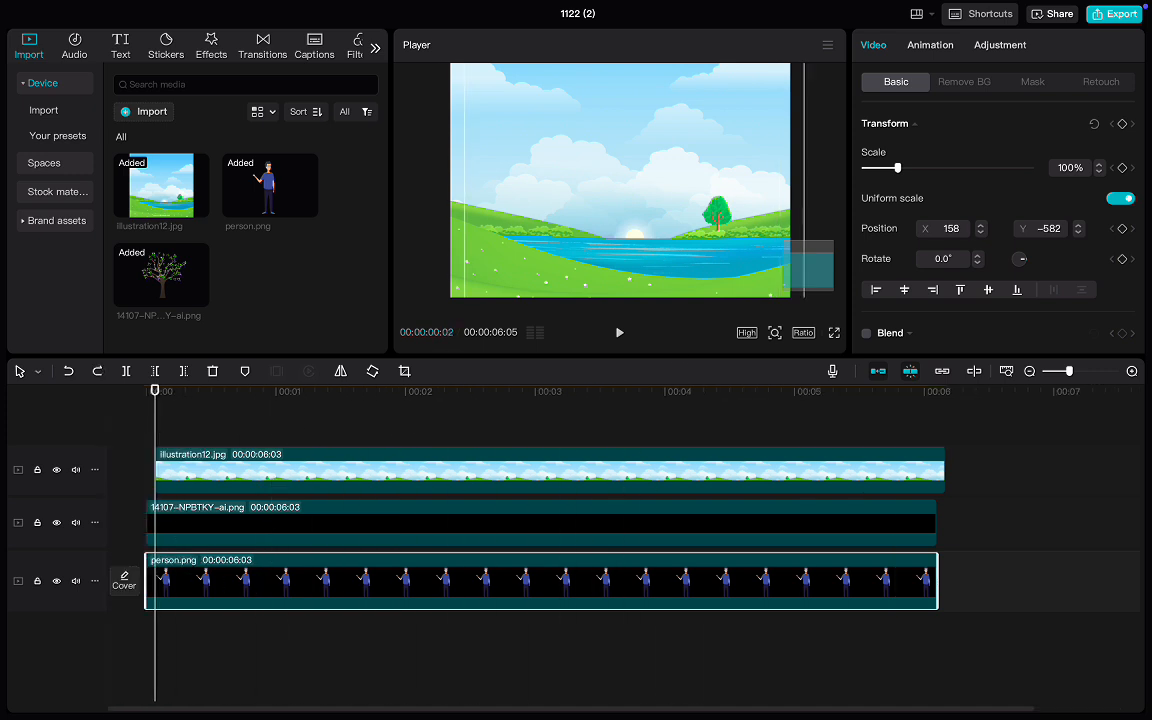
{"action": "key", "text": "ctrl+z"}
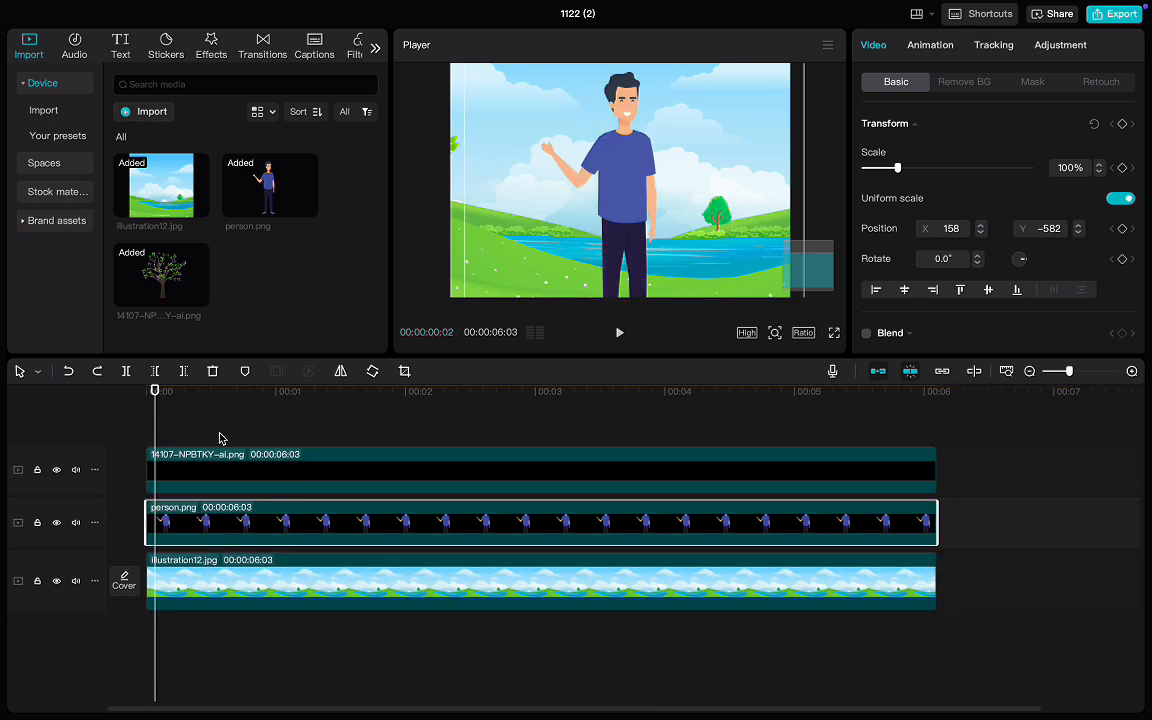
At 00:00:01:10, shrink the person to about 17% and place it near the lake at about X 561, Y -666.
{"action": "left_click_drag", "start_coordinate": [140, 393], "coordinate": [320, 427]}
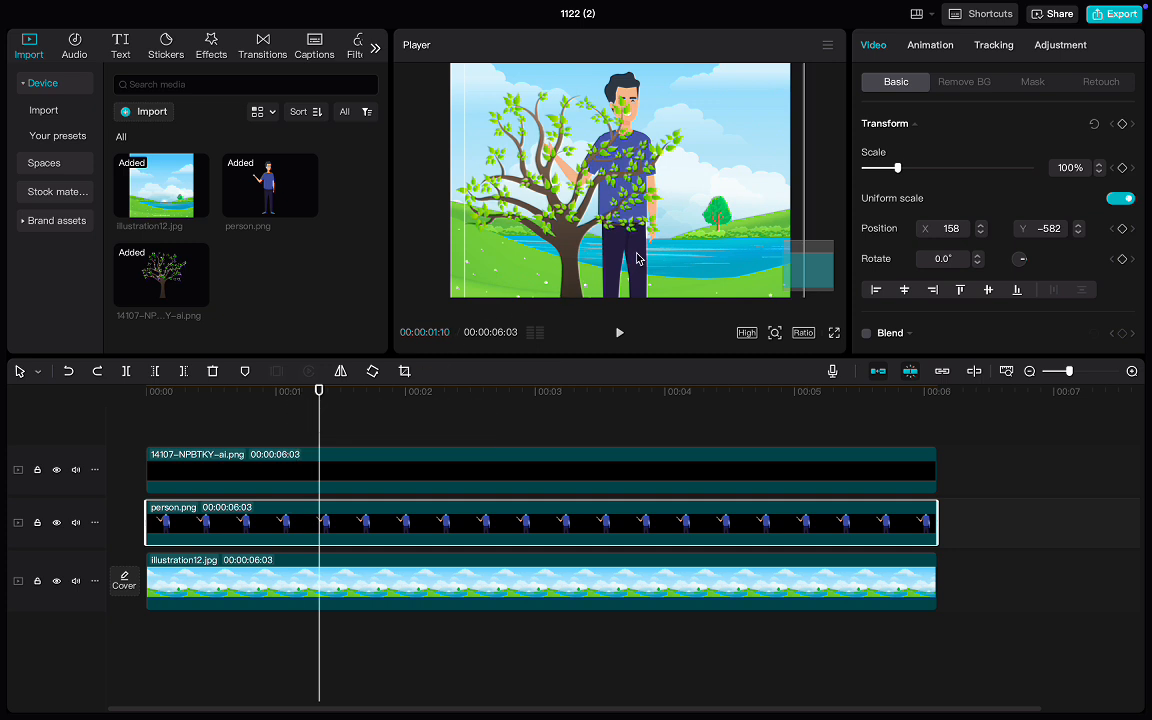
{"action": "scroll", "coordinate": [637, 258], "scroll_direction": "down", "scroll_amount": 1}
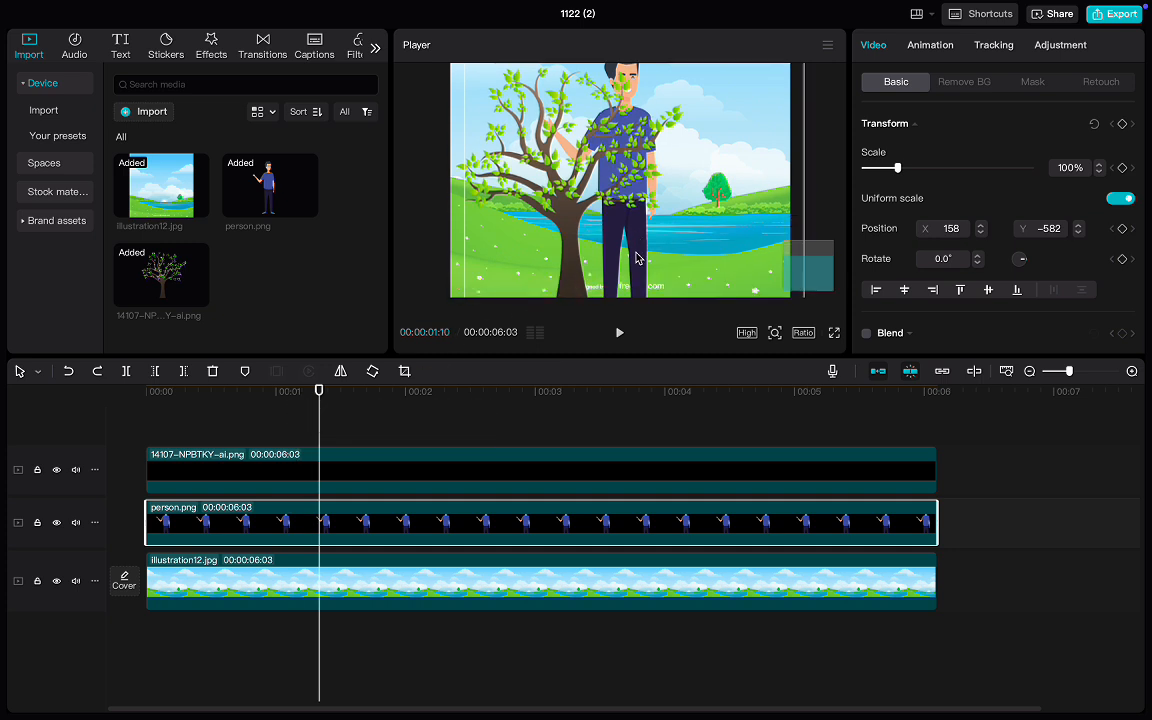
{"action": "left_click", "coordinate": [774, 332]}
{"action": "left_click_drag", "start_coordinate": [754, 328], "coordinate": [739, 328]}
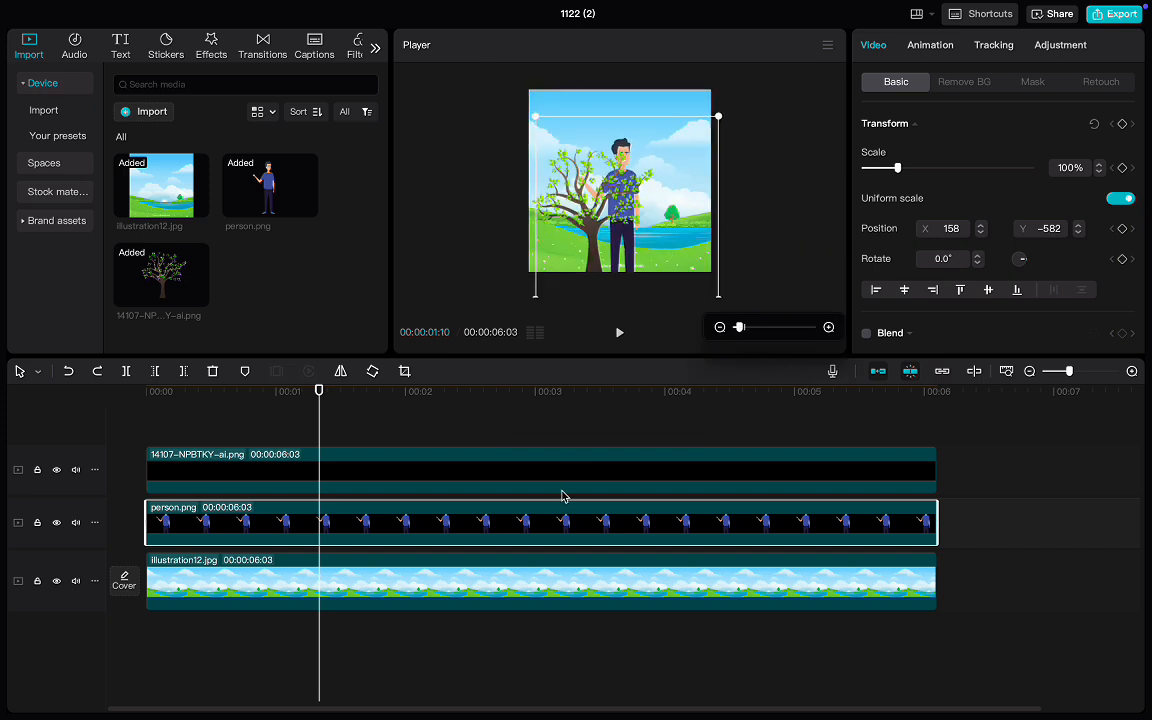
{"action": "left_click_drag", "start_coordinate": [631, 229], "coordinate": [692, 229]}
{"action": "left_click_drag", "start_coordinate": [727, 268], "coordinate": [665, 231]}
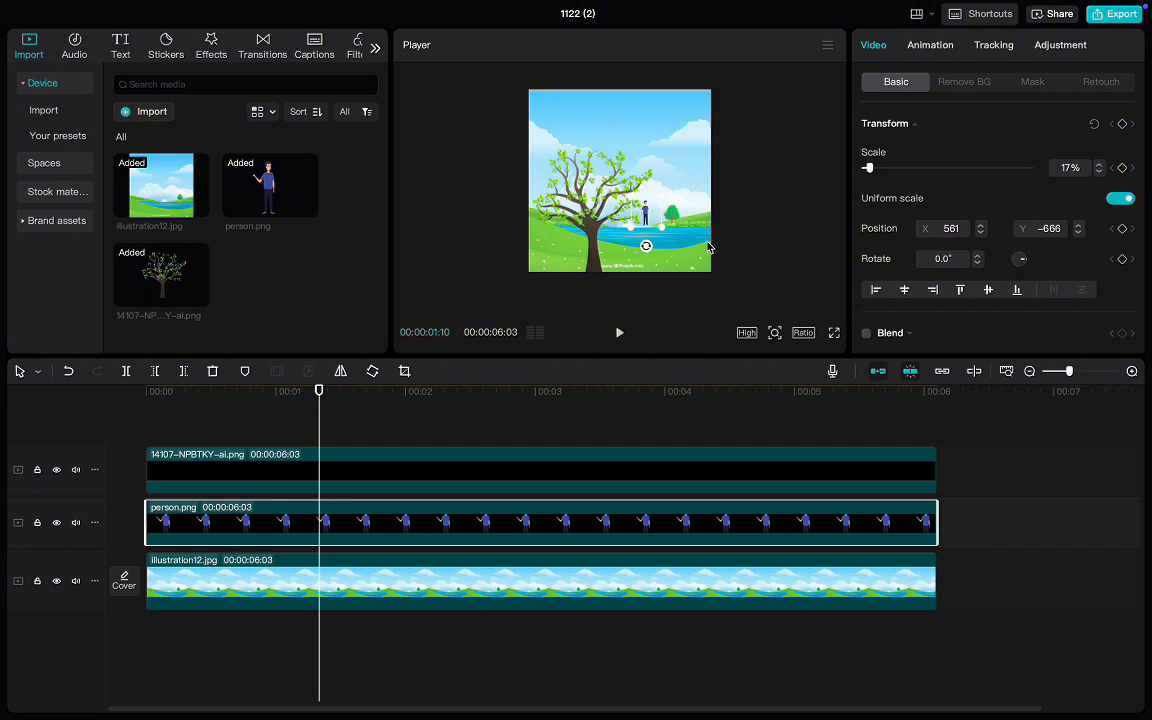
Reduce the person to about 12% and reposition it beside the small tree at about X 665, Y -758.
{"action": "left_click", "coordinate": [774, 333]}
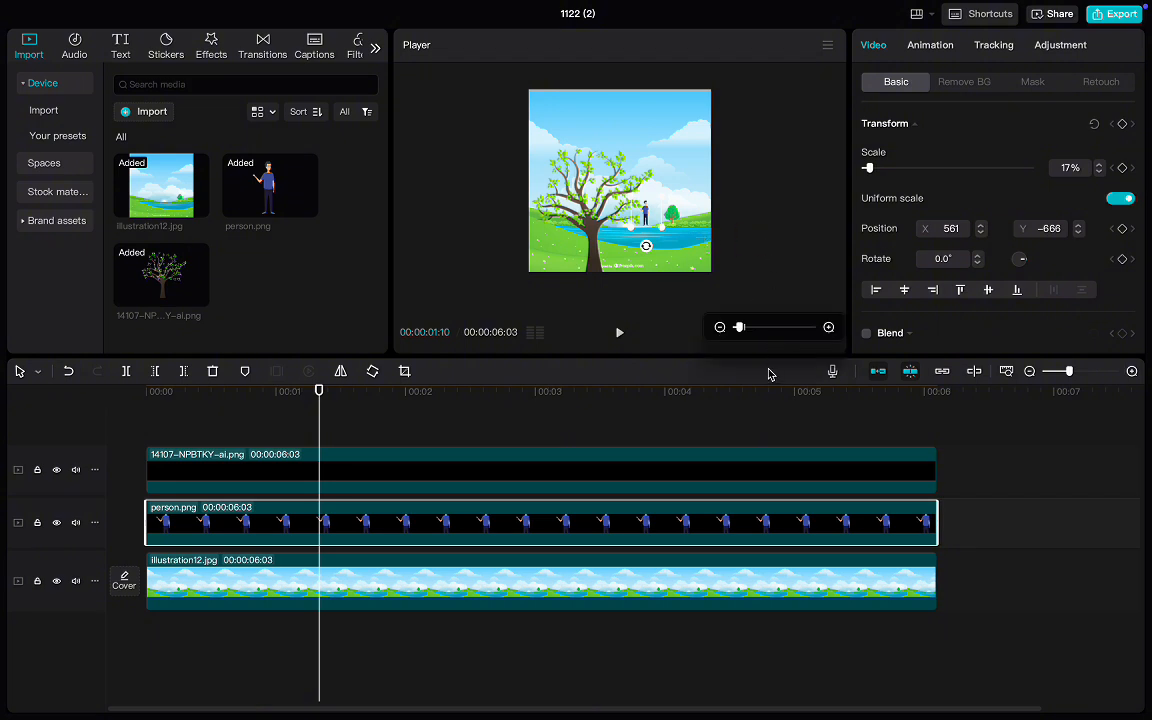
{"action": "left_click_drag", "start_coordinate": [739, 331], "coordinate": [743, 334]}
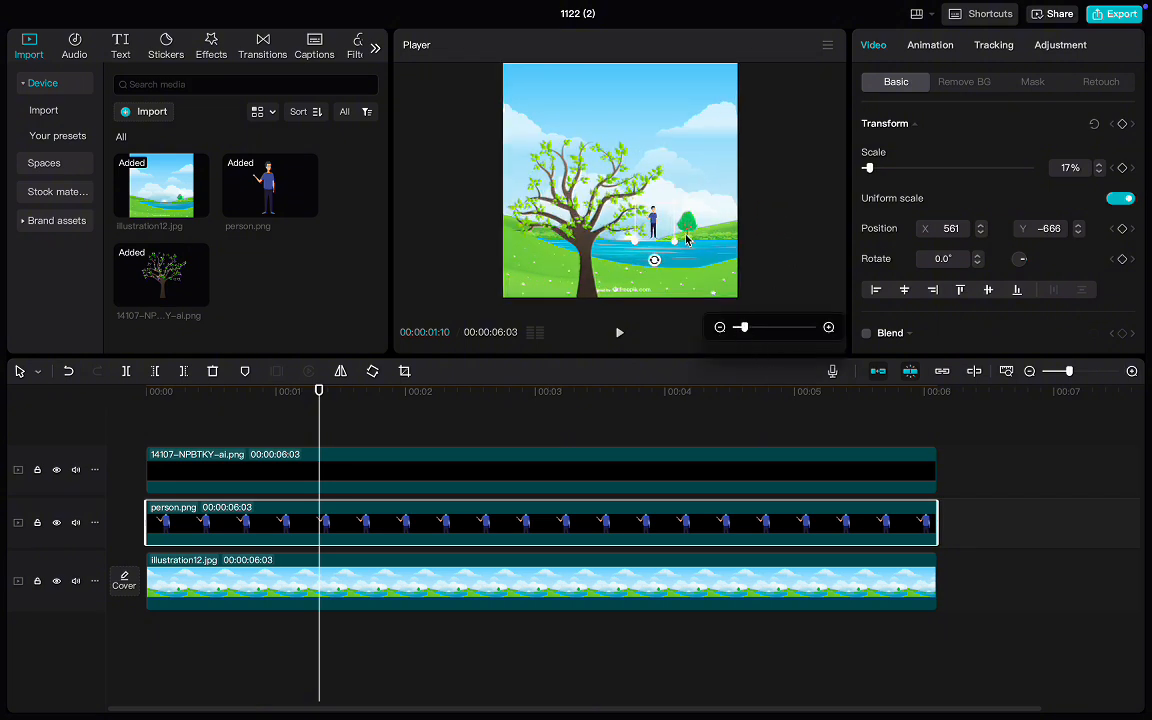
{"action": "left_click_drag", "start_coordinate": [573, 221], "coordinate": [600, 201]}
{"action": "key", "text": "ctrl+z"}
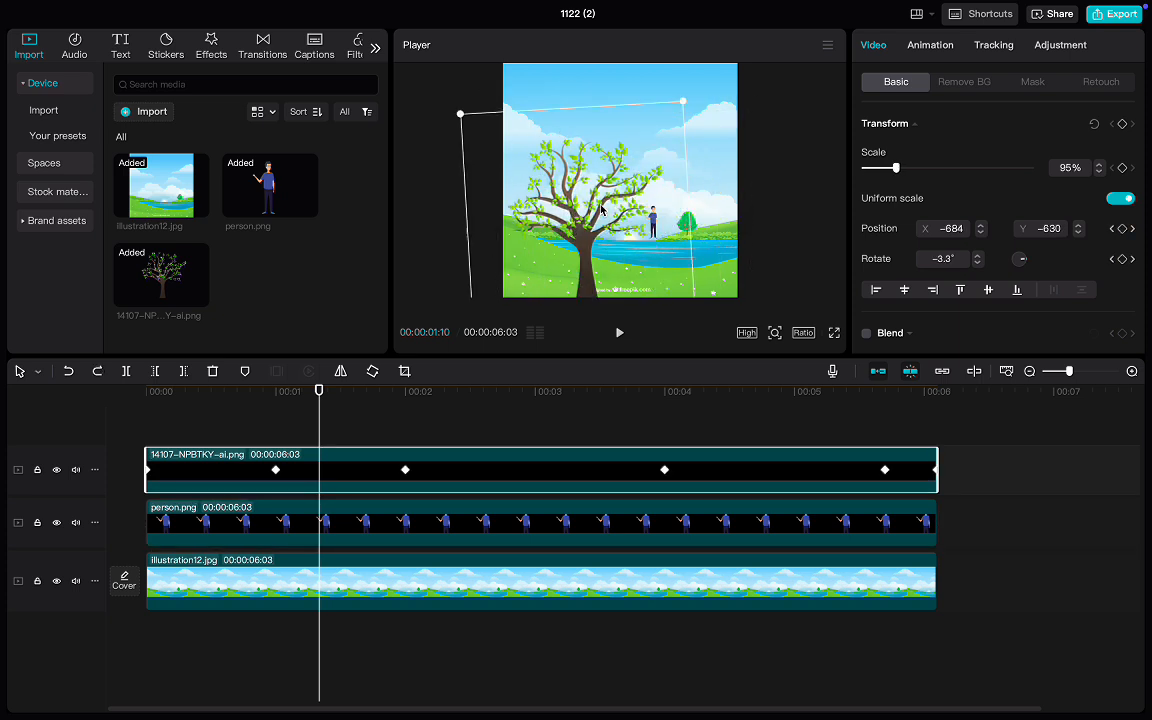
{"action": "left_click", "coordinate": [623, 510]}
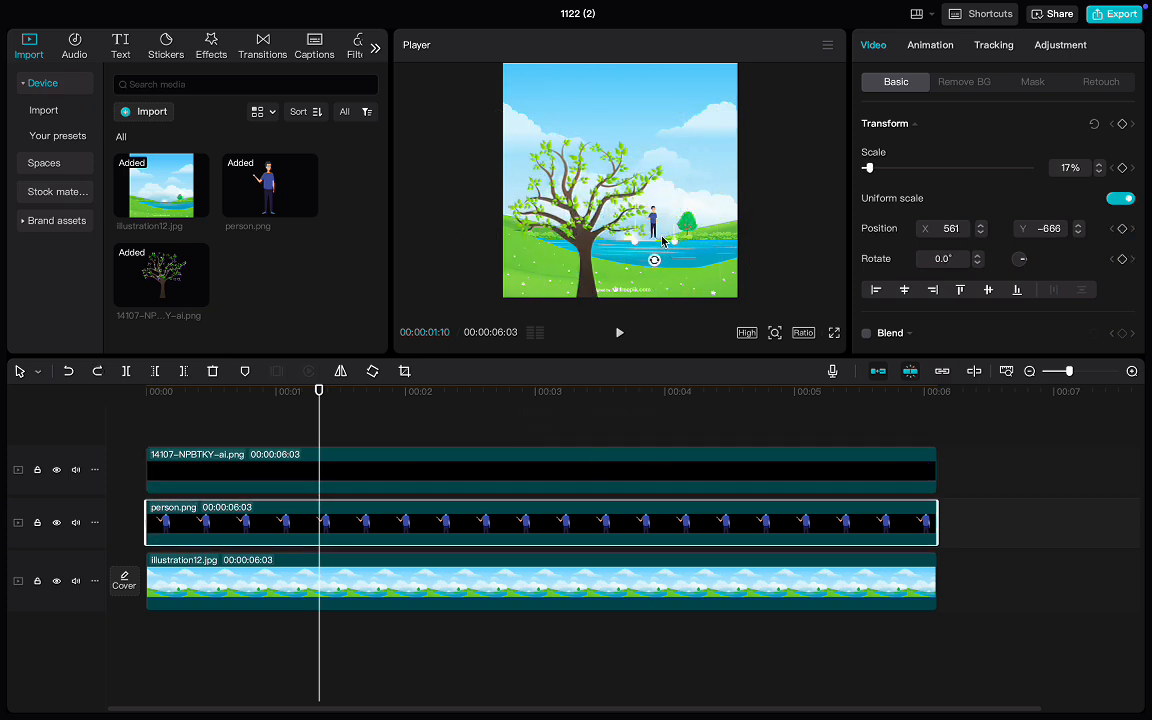
{"action": "mouse_move", "coordinate": [660, 226]}
{"action": "left_mouse_down"}
{"action": "mouse_move", "coordinate": [663, 215]}
{"action": "mouse_move", "coordinate": [660, 226]}
{"action": "left_mouse_up"}
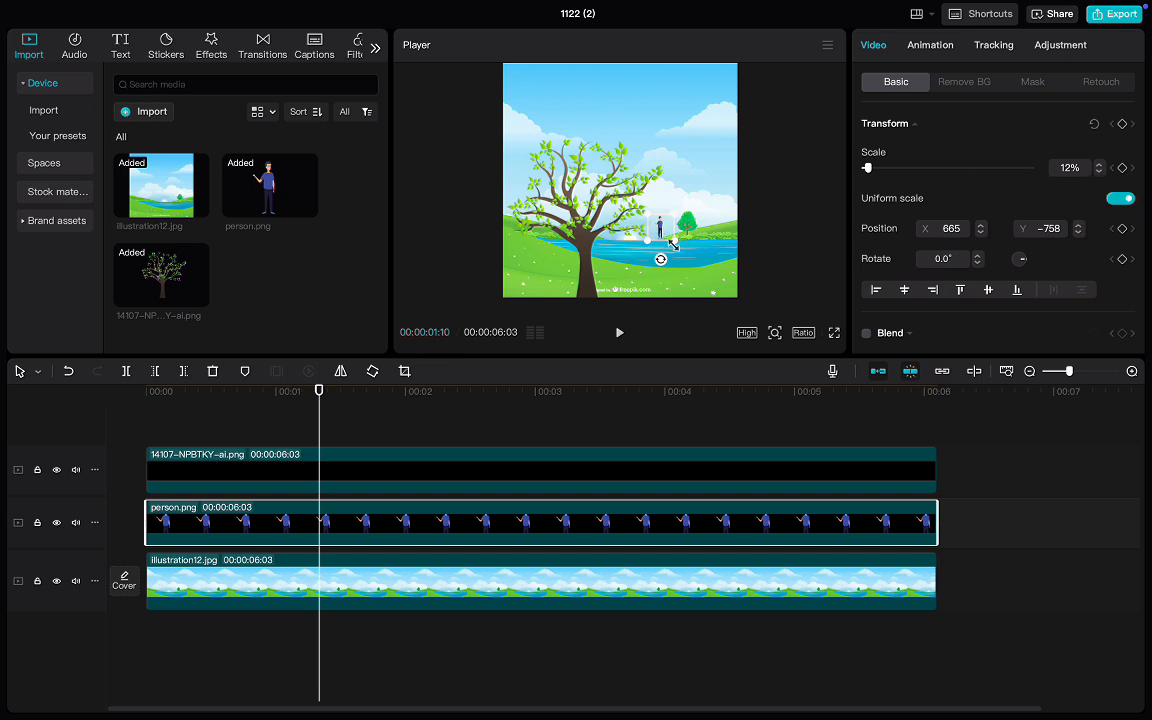
At the timeline's start, shrink the person to about 8% at about X 652, Y -837 and add a scale keyframe.
{"action": "left_click", "coordinate": [130, 390]}
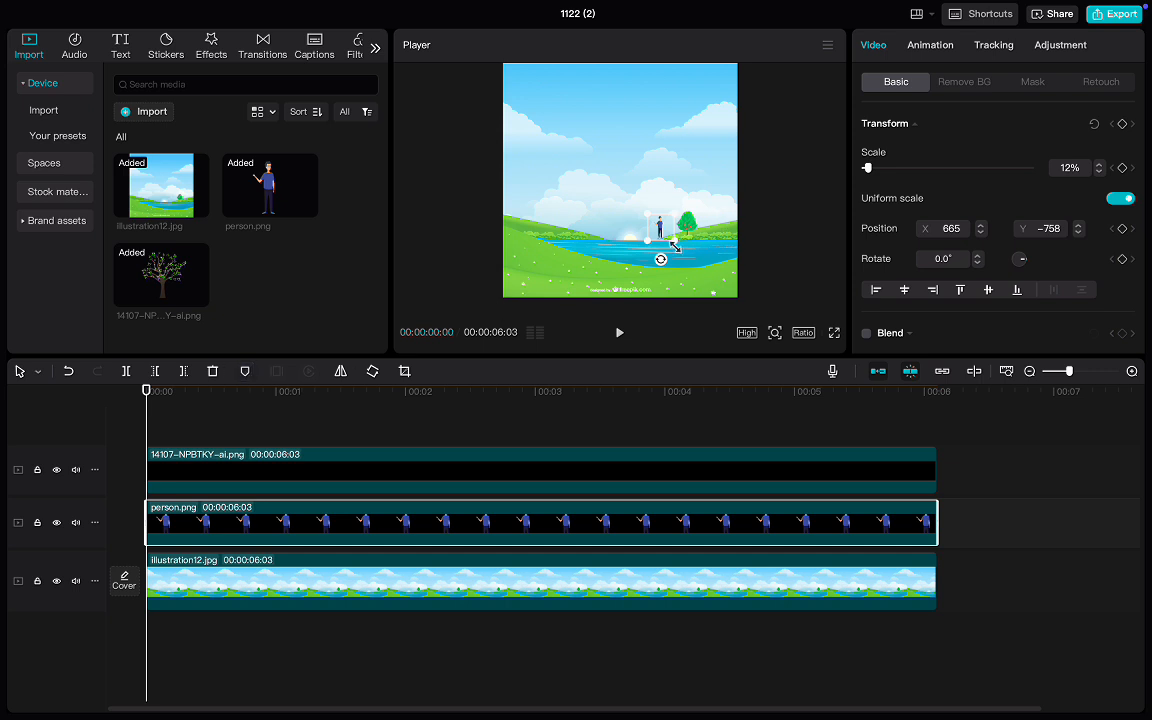
{"action": "mouse_move", "coordinate": [675, 247]}
{"action": "left_mouse_down"}
{"action": "mouse_move", "coordinate": [663, 226]}
{"action": "mouse_move", "coordinate": [661, 235]}
{"action": "left_mouse_up"}
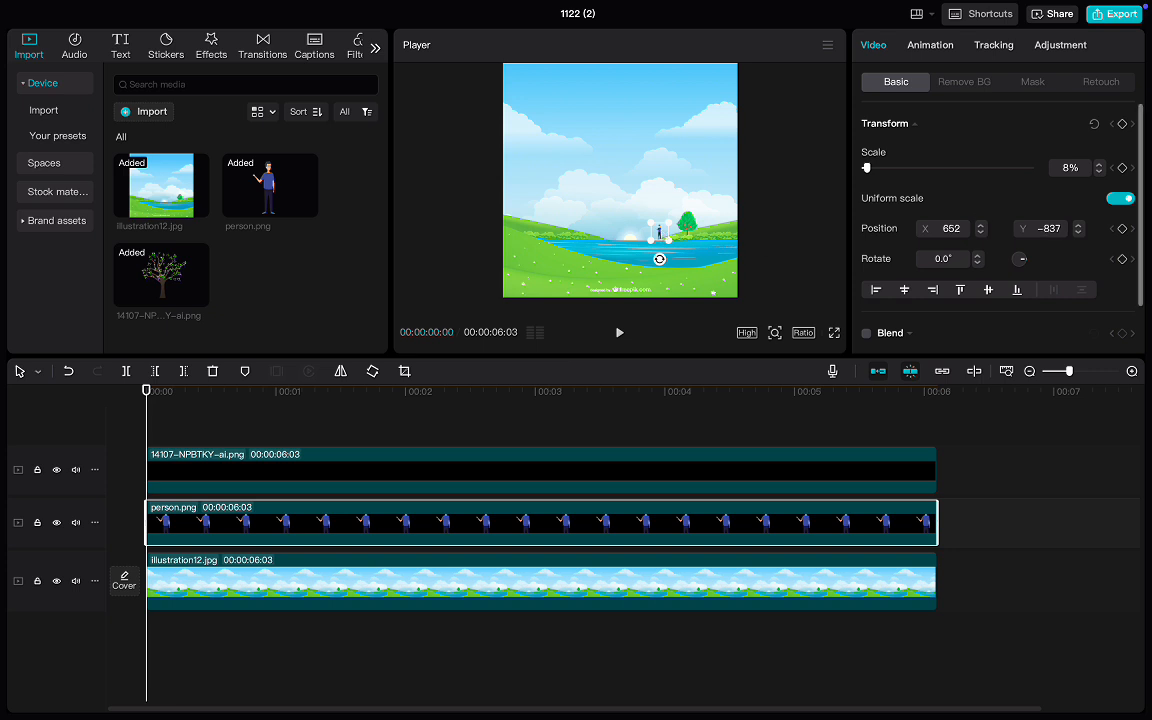
{"action": "left_click", "coordinate": [1121, 169]}
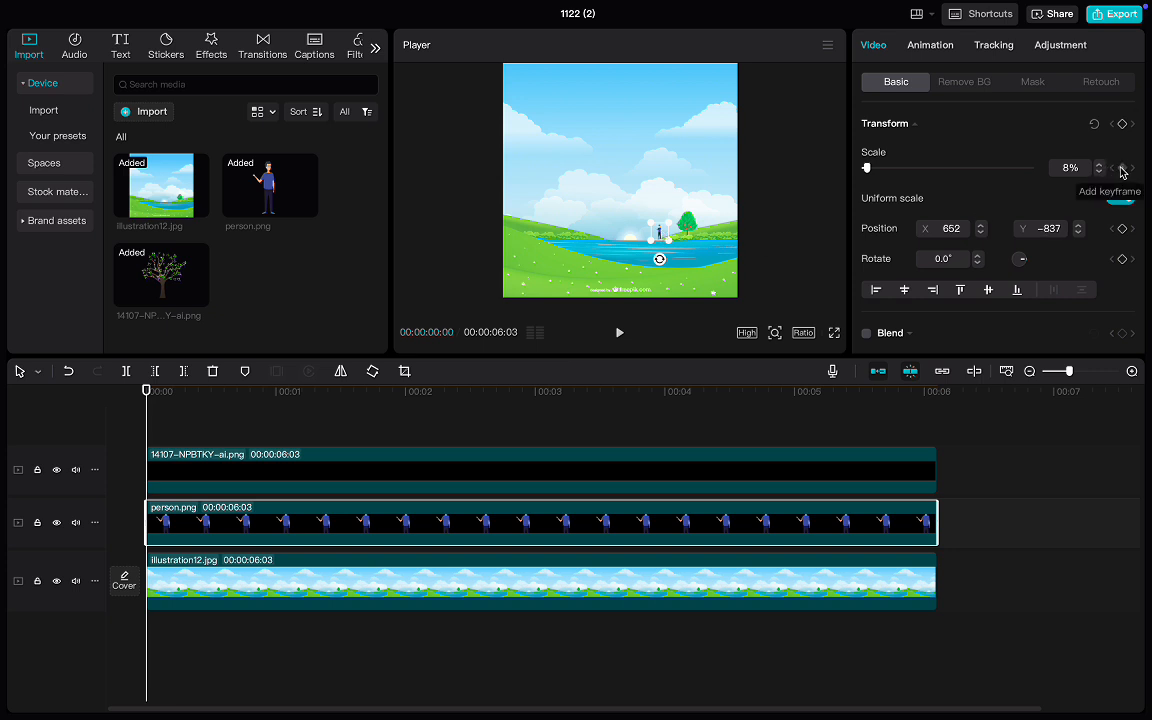
{"action": "left_click", "coordinate": [1121, 169]}
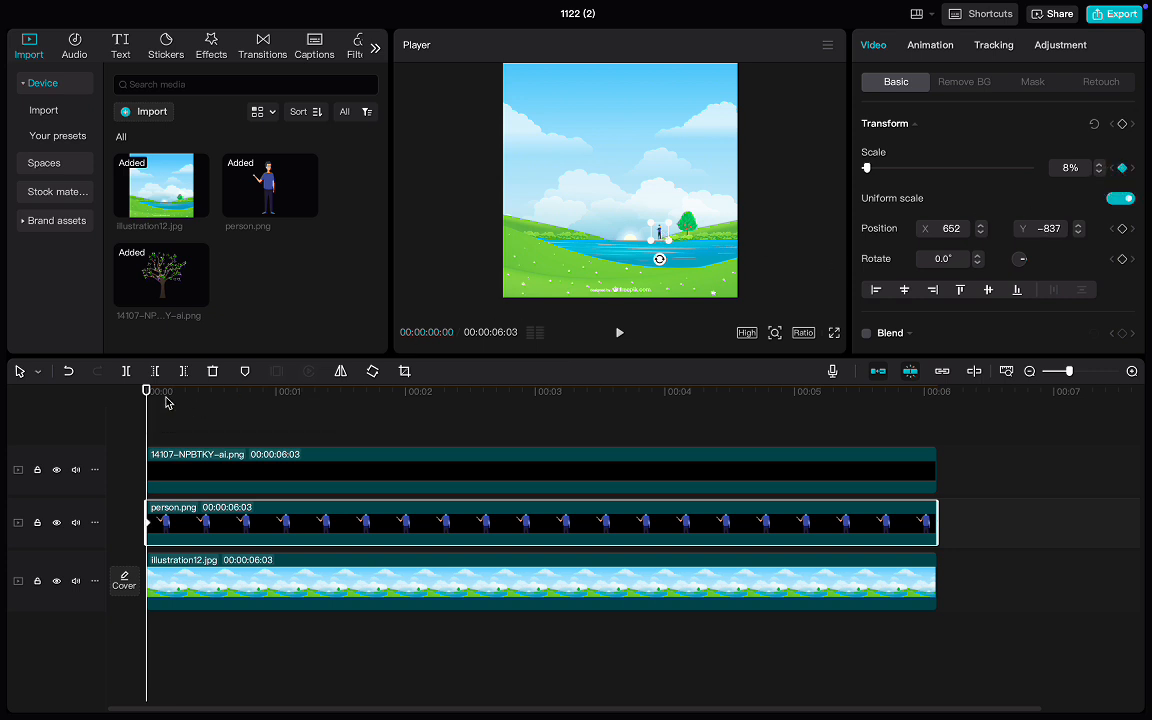
Add another scale keyframe to the person clip at 00:00:00:28.
{"action": "left_click_drag", "start_coordinate": [148, 399], "coordinate": [266, 418]}
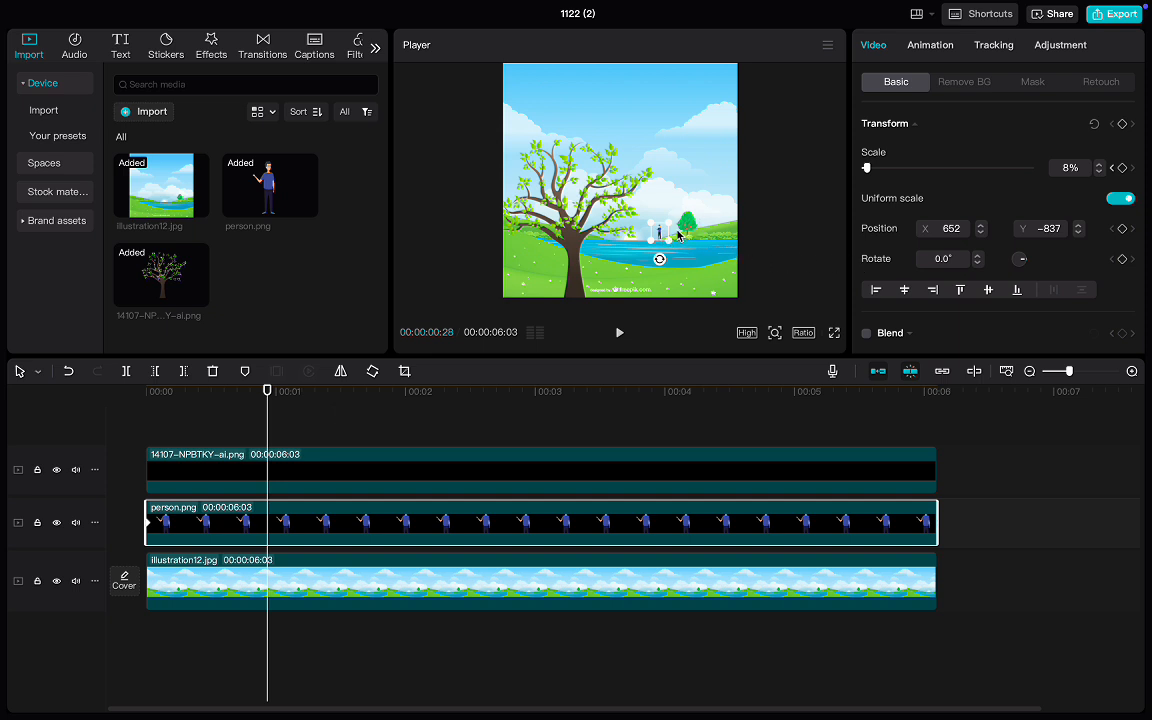
{"action": "left_click", "coordinate": [1121, 168]}
{"action": "left_click_drag", "start_coordinate": [265, 388], "coordinate": [270, 450]}
Try moving the person in front of the small background tree, at about X 1184, Y -703, with the playhead at 00:00:02:00.
{"action": "left_click_drag", "start_coordinate": [296, 393], "coordinate": [405, 417]}
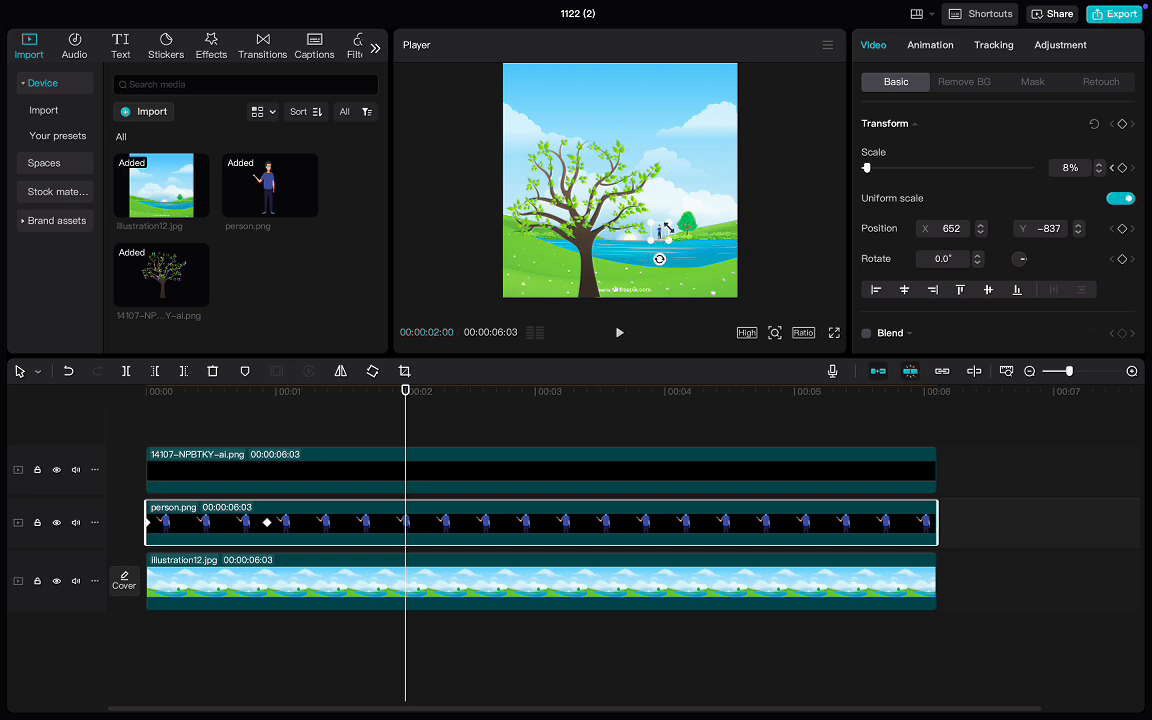
{"action": "left_click", "coordinate": [775, 333]}
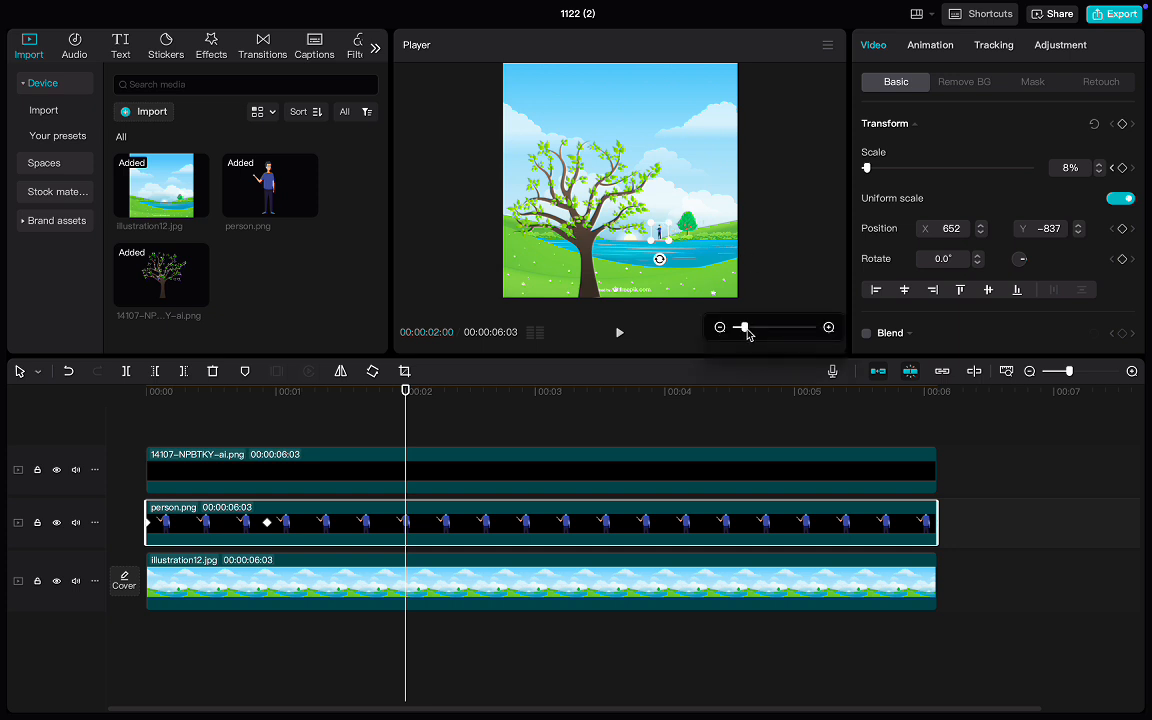
{"action": "left_click_drag", "start_coordinate": [747, 333], "coordinate": [756, 343]}
{"action": "left_click_drag", "start_coordinate": [688, 258], "coordinate": [722, 242]}
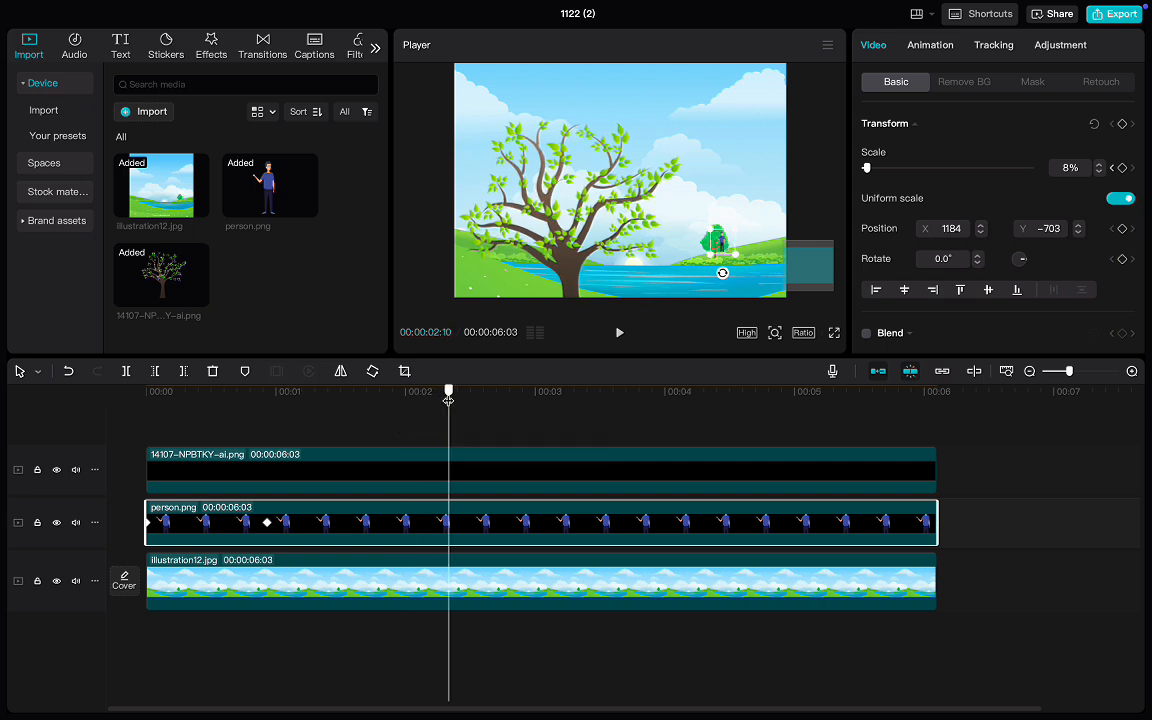
{"action": "left_click", "coordinate": [401, 390]}
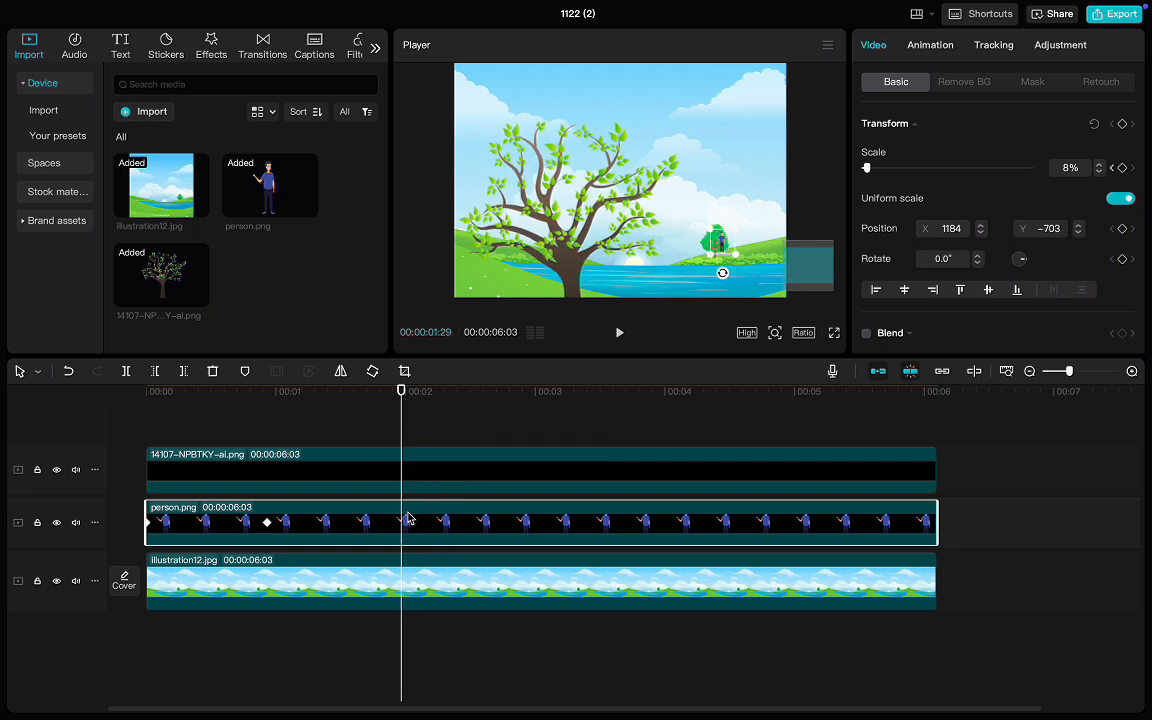
{"action": "left_click_drag", "start_coordinate": [401, 392], "coordinate": [268, 404]}
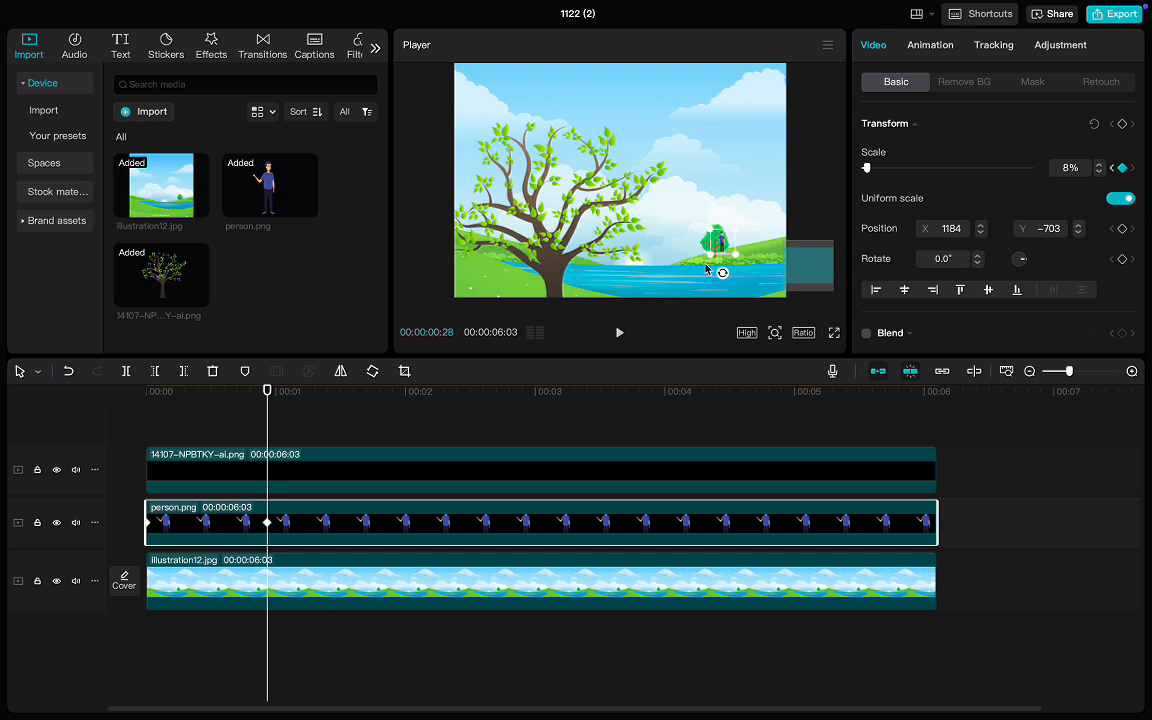
At 00:00:00:28, move the person back beside the lake at about X 662, Y -781 and add a position keyframe.
{"action": "left_click_drag", "start_coordinate": [728, 242], "coordinate": [676, 252]}
{"action": "mouse_move", "coordinate": [267, 391]}
{"action": "left_mouse_down"}
{"action": "mouse_move", "coordinate": [362, 391]}
{"action": "mouse_move", "coordinate": [267, 391]}
{"action": "left_mouse_up"}
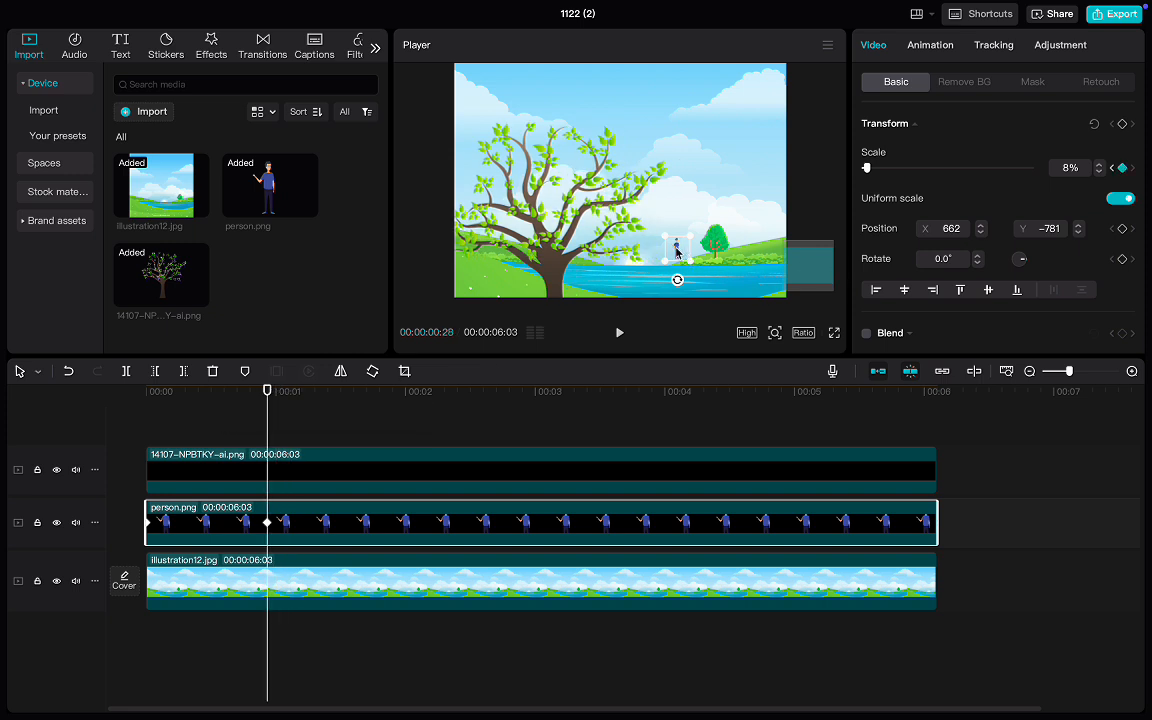
{"action": "left_click", "coordinate": [677, 252]}
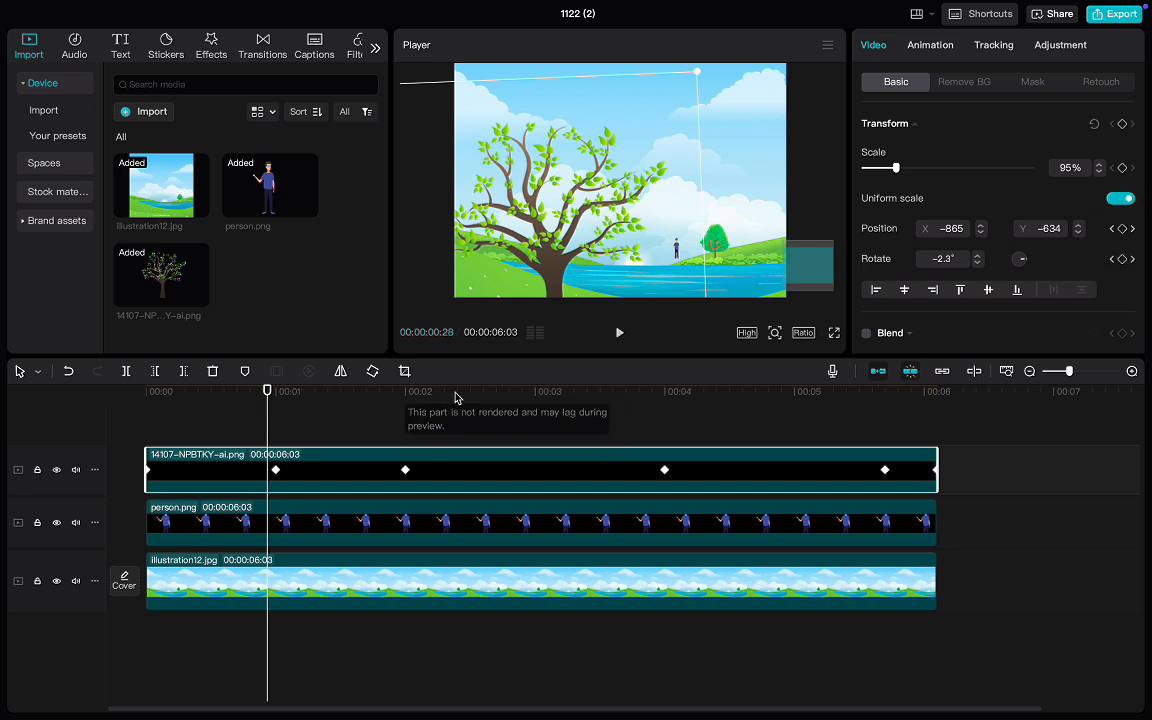
{"action": "left_click", "coordinate": [329, 522]}
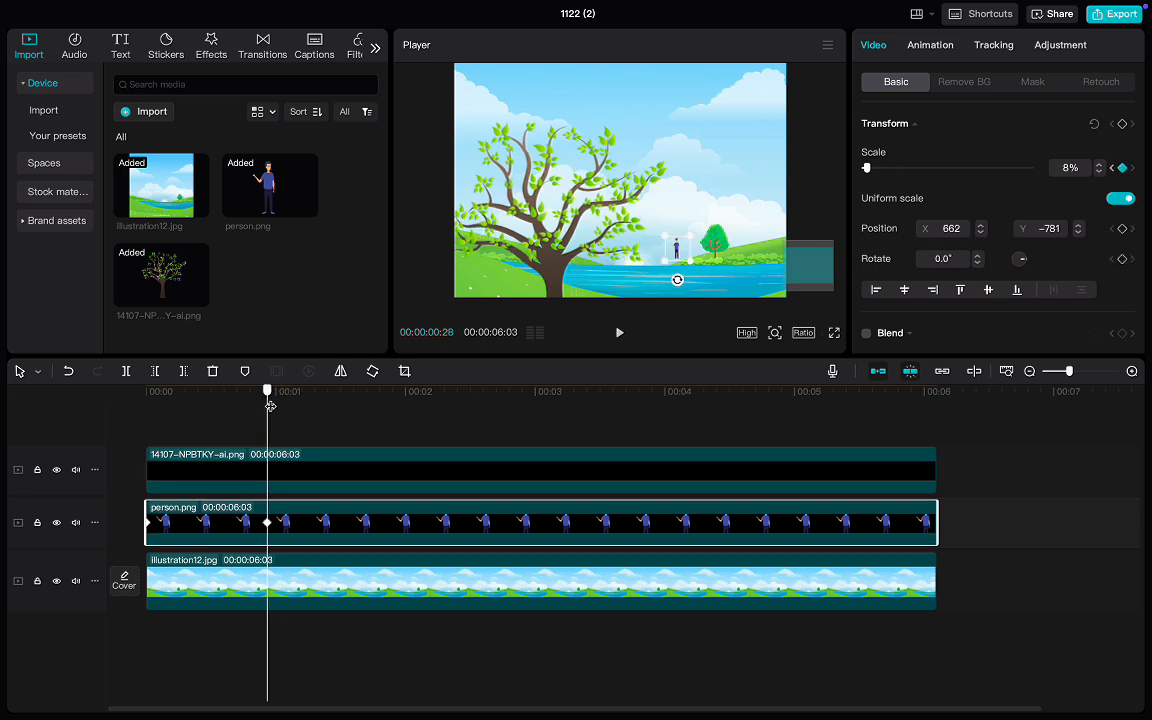
{"action": "left_click", "coordinate": [1122, 229]}
At 00:00:01:13, keyframe the person in front of the small background tree at about X 1064, Y -712, scaled to 11%.
{"action": "left_click_drag", "start_coordinate": [267, 416], "coordinate": [332, 413]}
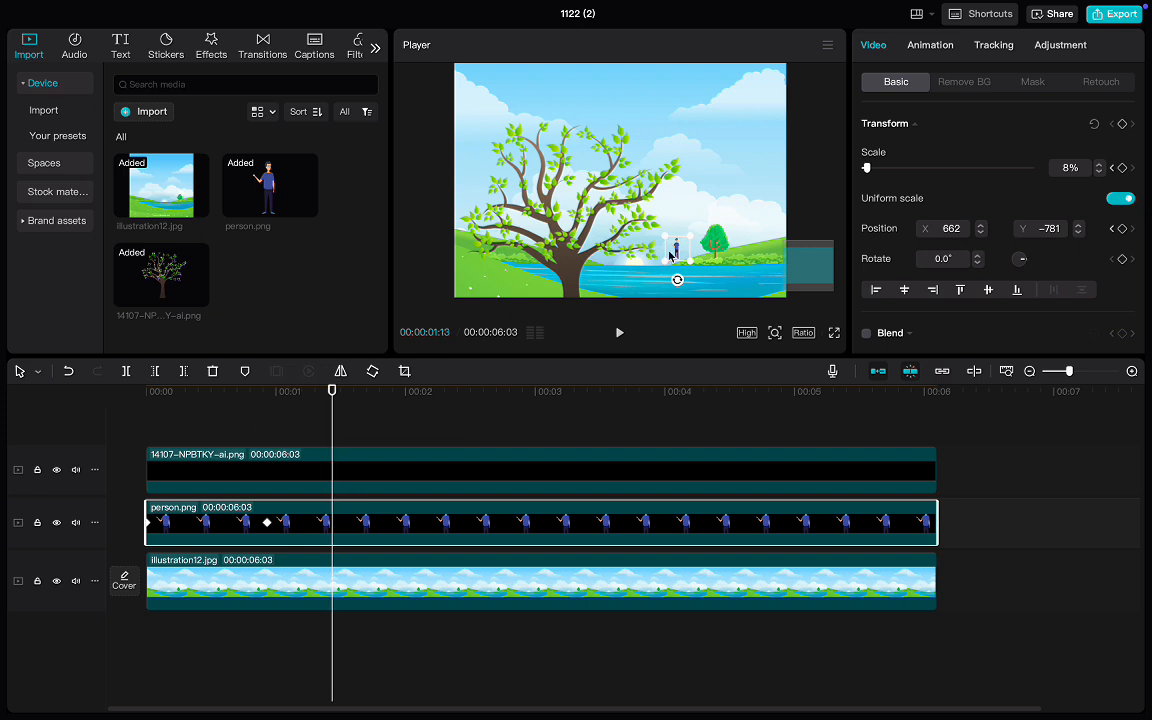
{"action": "left_click_drag", "start_coordinate": [676, 255], "coordinate": [712, 248]}
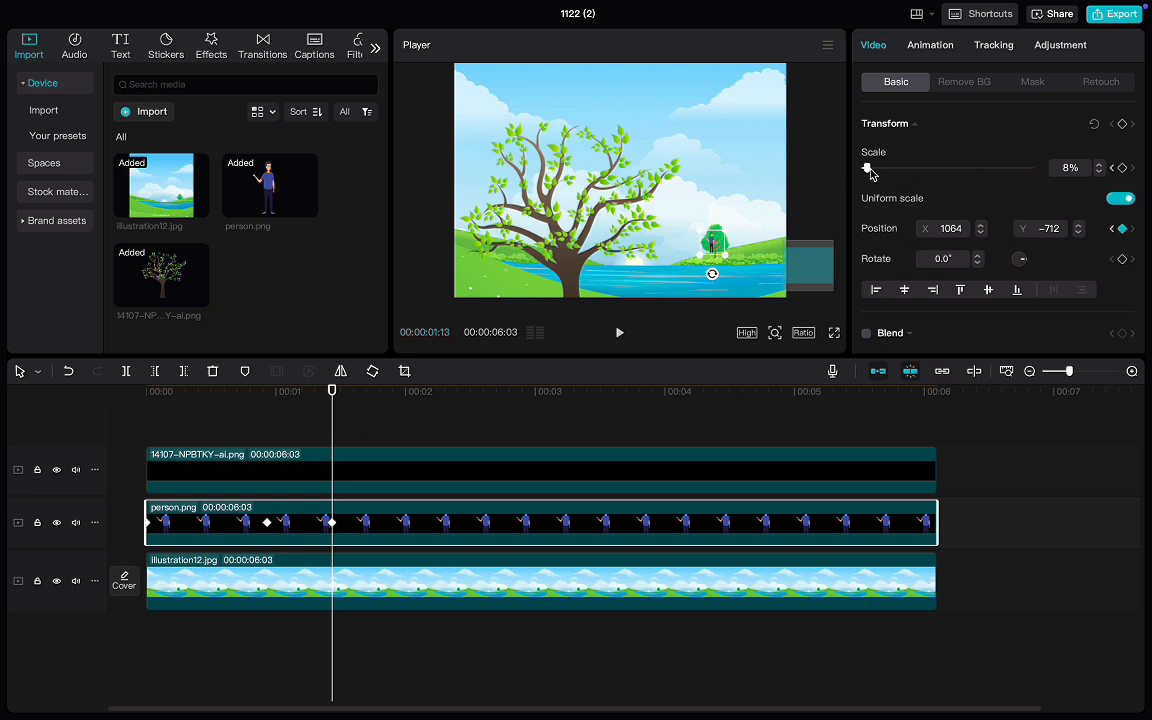
{"action": "left_click_drag", "start_coordinate": [868, 169], "coordinate": [870, 169]}
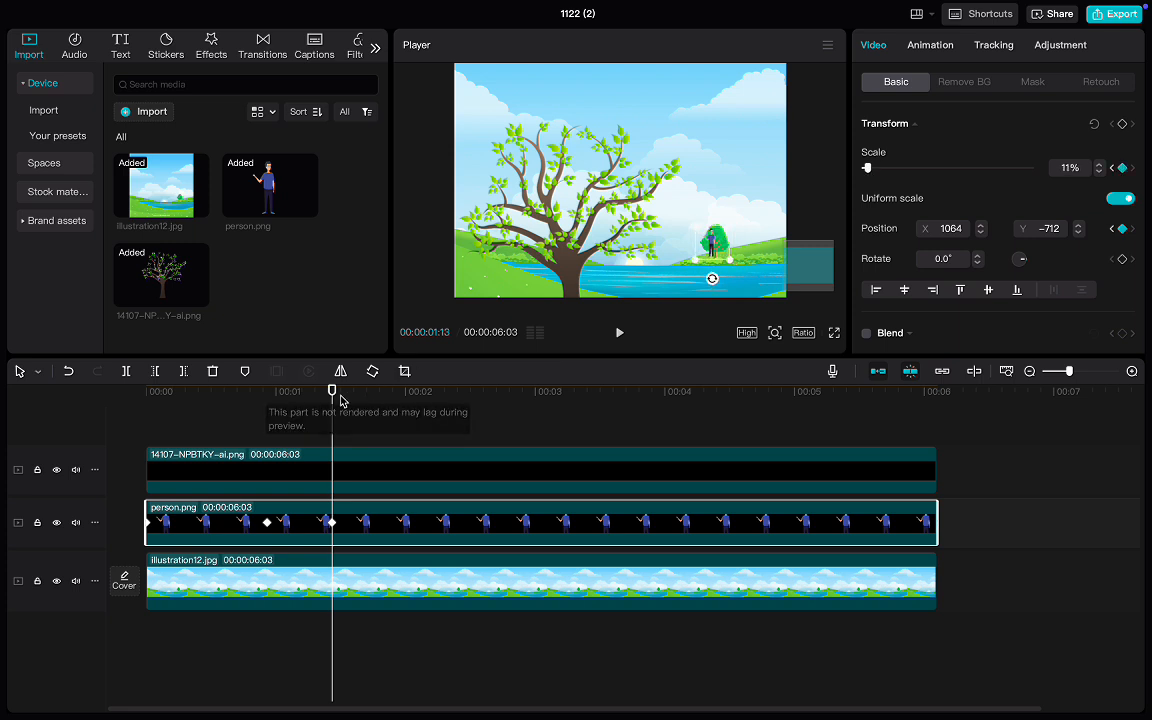
At 00:00:01:29, keyframe the person on the hill beyond the small tree at about X 1568, Y -606, scaled to 13%.
{"action": "left_click_drag", "start_coordinate": [340, 400], "coordinate": [397, 408]}
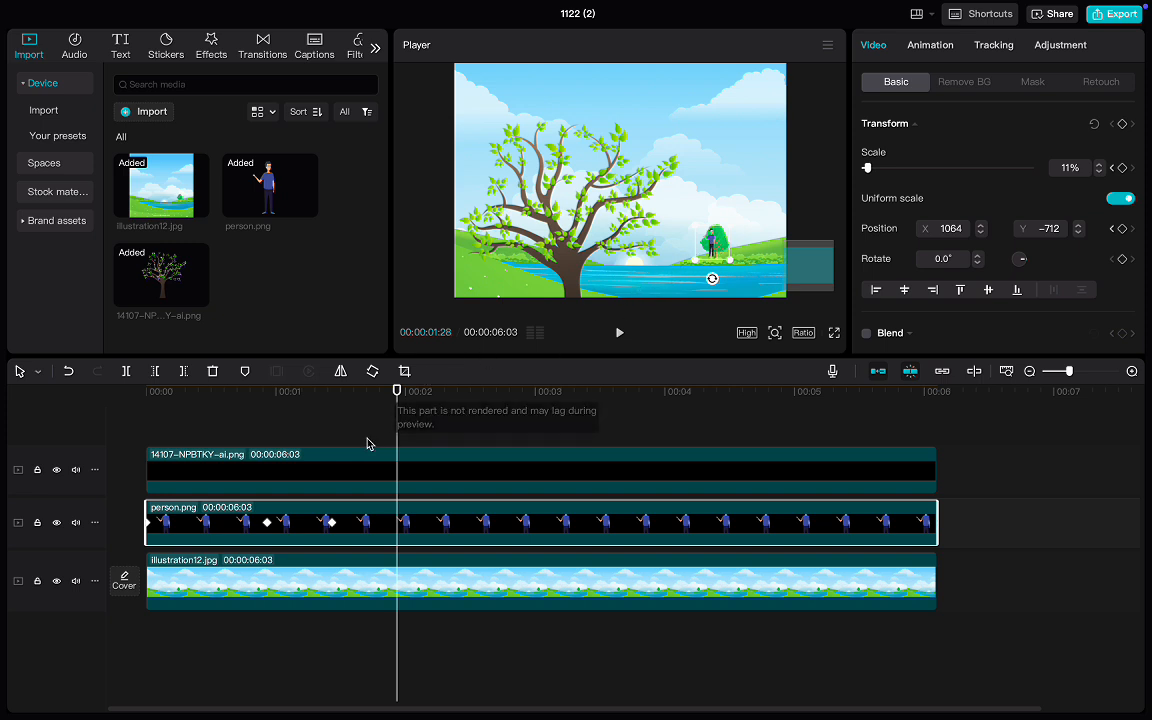
{"action": "mouse_move", "coordinate": [383, 391]}
{"action": "left_mouse_down"}
{"action": "mouse_move", "coordinate": [358, 391]}
{"action": "mouse_move", "coordinate": [401, 398]}
{"action": "left_mouse_up"}
{"action": "left_click_drag", "start_coordinate": [718, 248], "coordinate": [761, 237]}
{"action": "left_click_drag", "start_coordinate": [868, 168], "coordinate": [849, 170]}
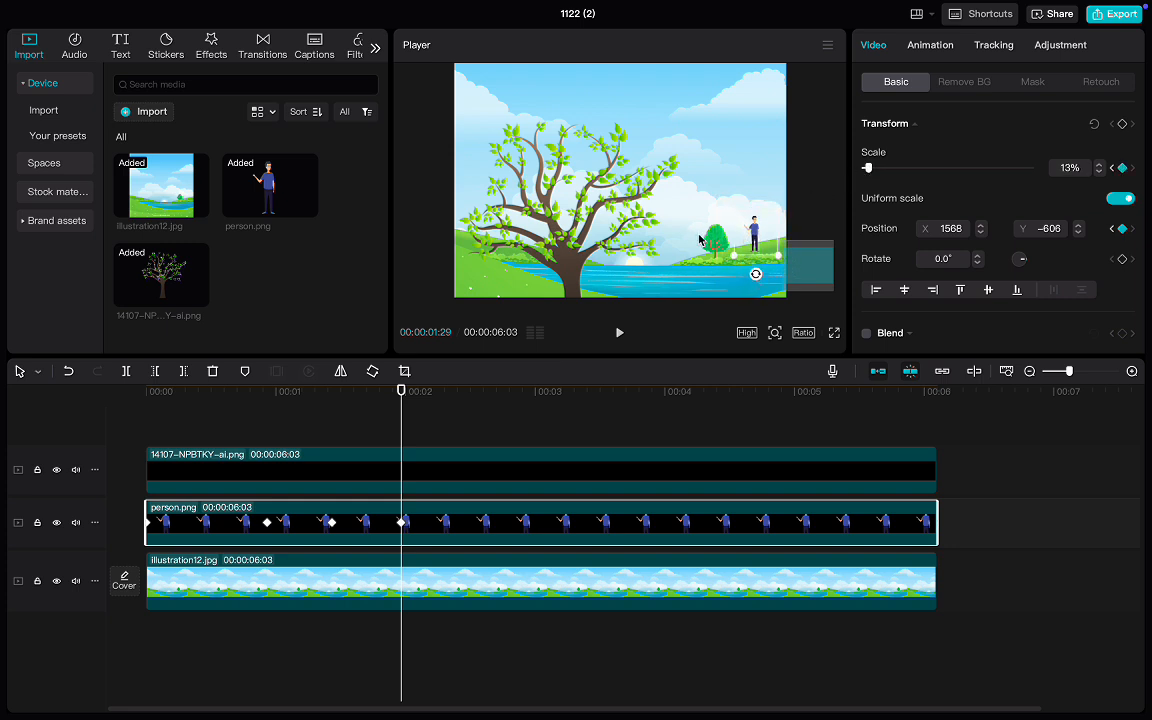
At 00:00:02:15, keyframe the person back beside the small tree at about X 934, Y -758, scaled to 8%.
{"action": "left_click_drag", "start_coordinate": [430, 411], "coordinate": [469, 400]}
{"action": "left_click_drag", "start_coordinate": [742, 243], "coordinate": [697, 246]}
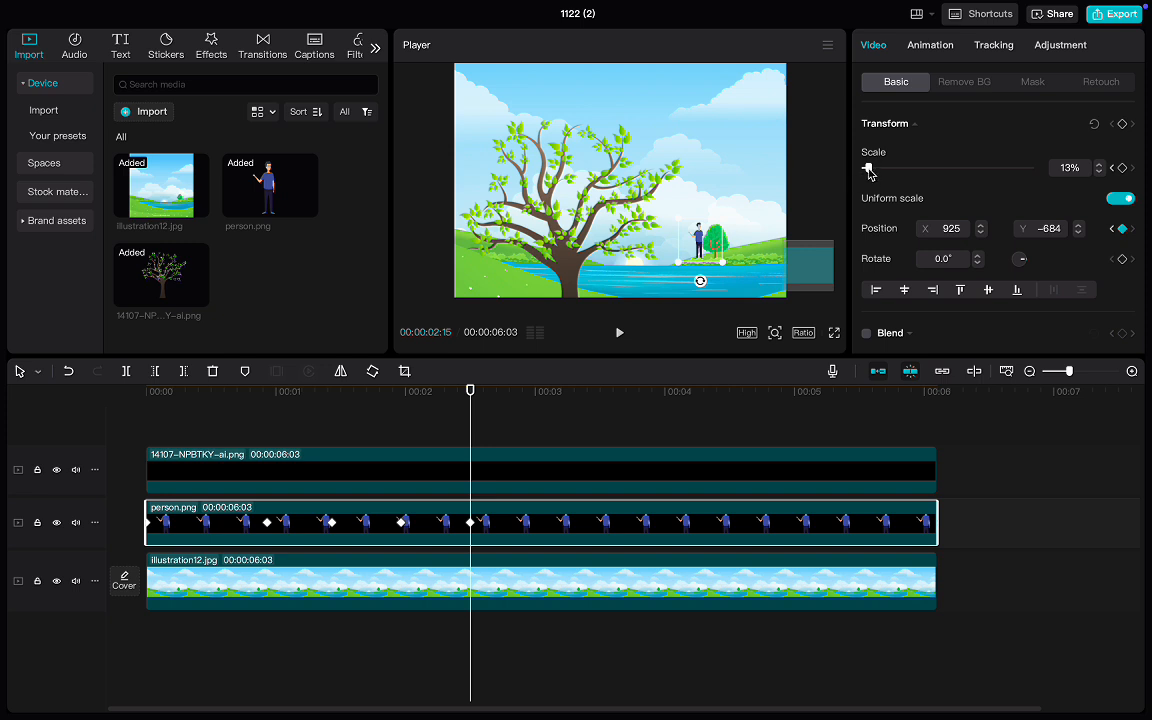
{"action": "left_click_drag", "start_coordinate": [869, 172], "coordinate": [865, 169]}
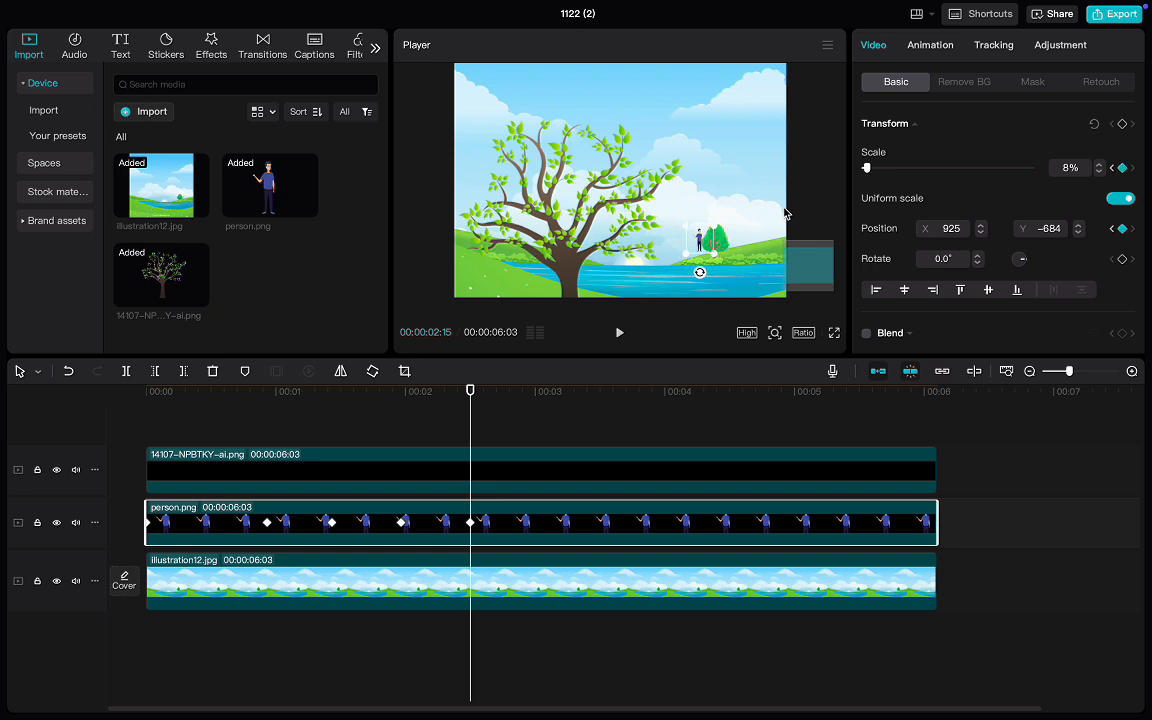
{"action": "left_click_drag", "start_coordinate": [701, 246], "coordinate": [702, 251]}
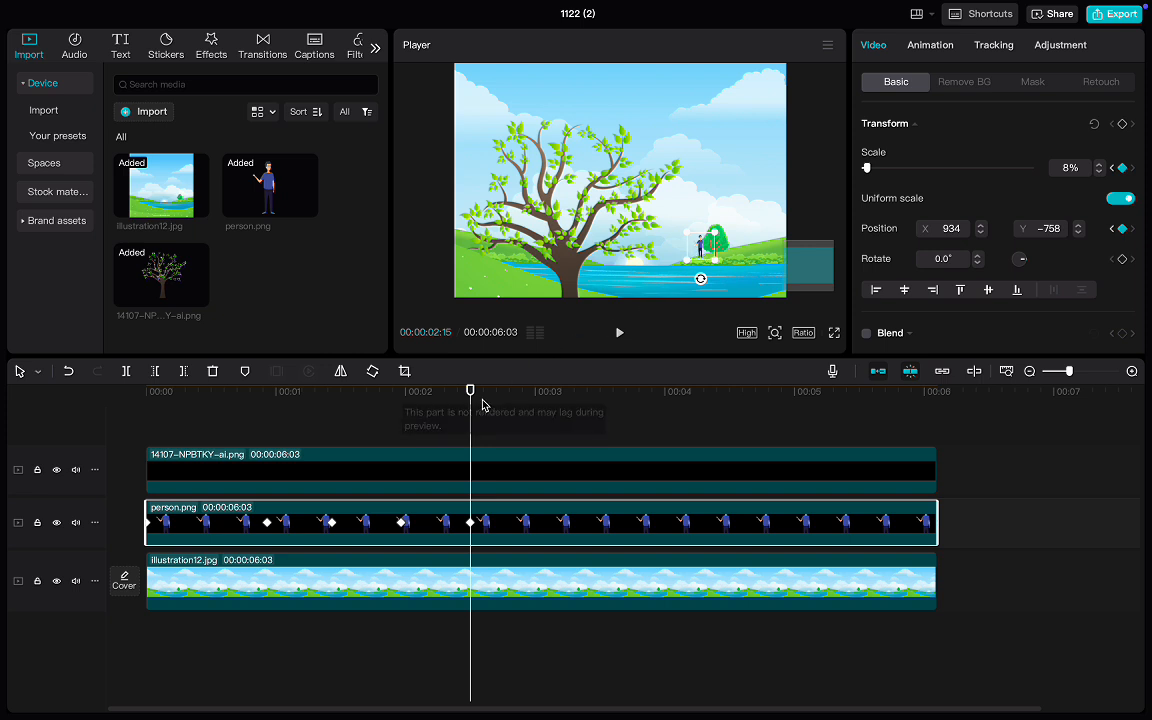
Keyframe the person at about X -277, Y -804 at 00:00:03:09, and at about X -1387, Y -675 with 12% scale at 00:00:03:28.
{"action": "left_click_drag", "start_coordinate": [470, 409], "coordinate": [575, 409]}
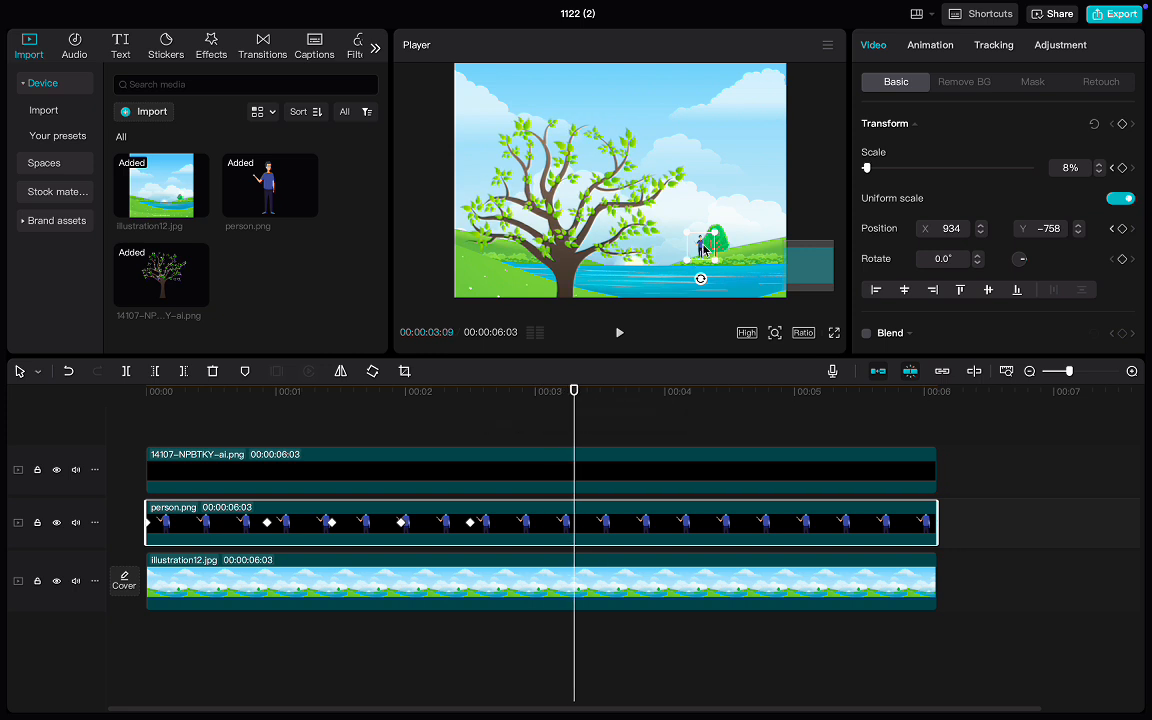
{"action": "left_click_drag", "start_coordinate": [702, 249], "coordinate": [600, 252]}
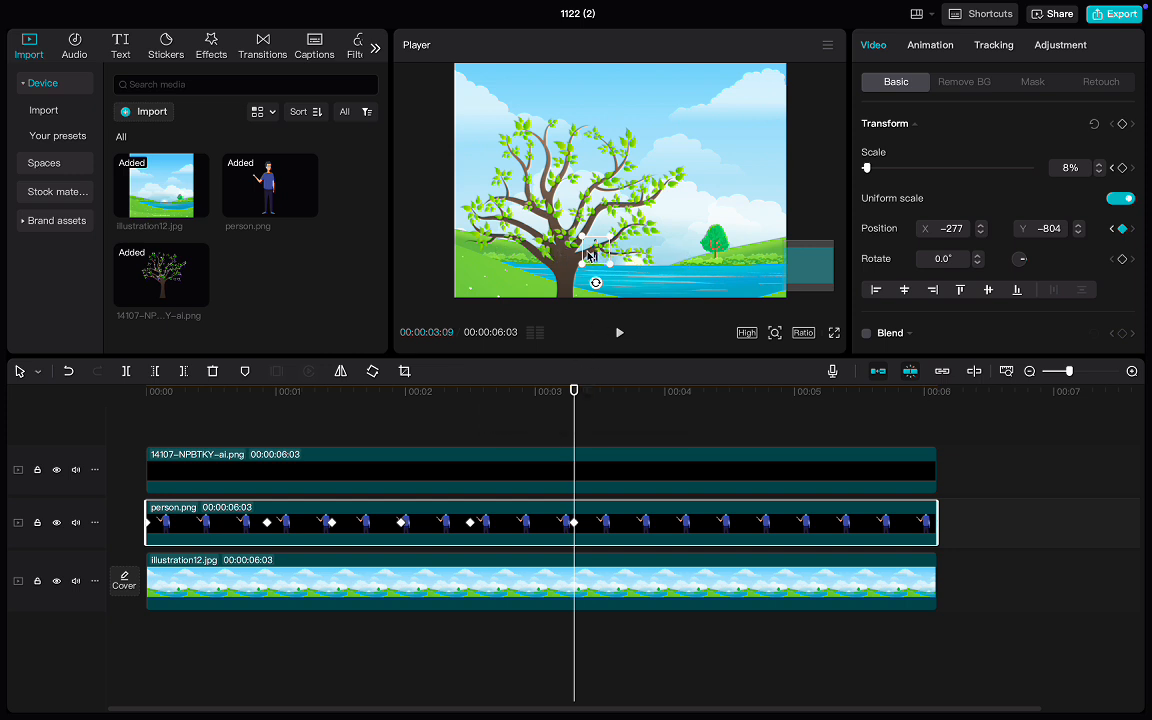
{"action": "left_click_drag", "start_coordinate": [591, 396], "coordinate": [656, 403]}
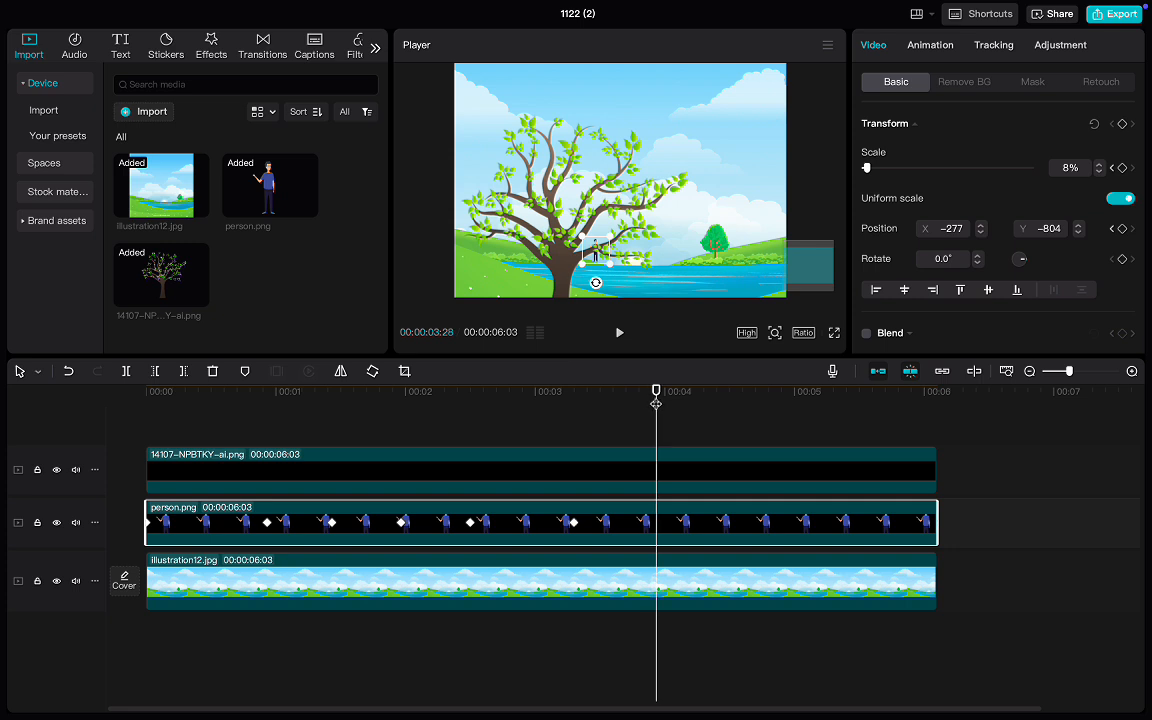
{"action": "left_click_drag", "start_coordinate": [595, 258], "coordinate": [530, 269]}
Keyframe the person at 20%, about X -1257, Y -971 at 00:00:04:18, and at 30%, X 0, about Y -1109 at 00:00:05:16.
{"action": "left_click_drag", "start_coordinate": [652, 391], "coordinate": [743, 391]}
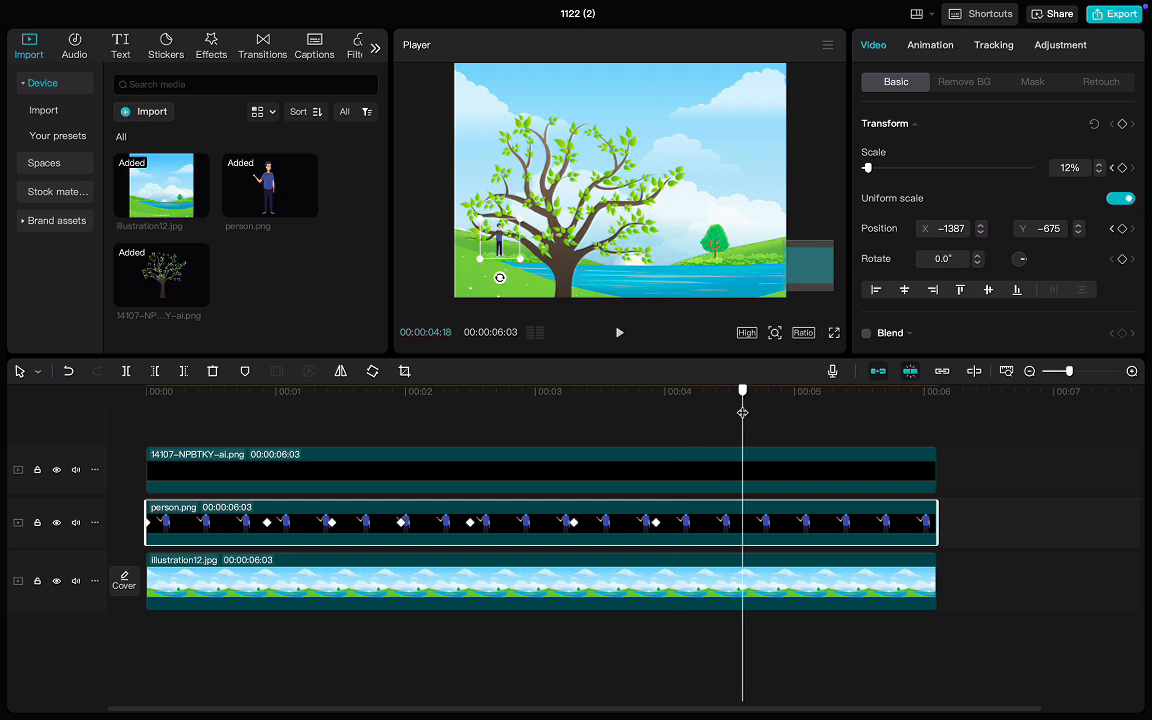
{"action": "left_click_drag", "start_coordinate": [490, 240], "coordinate": [503, 265]}
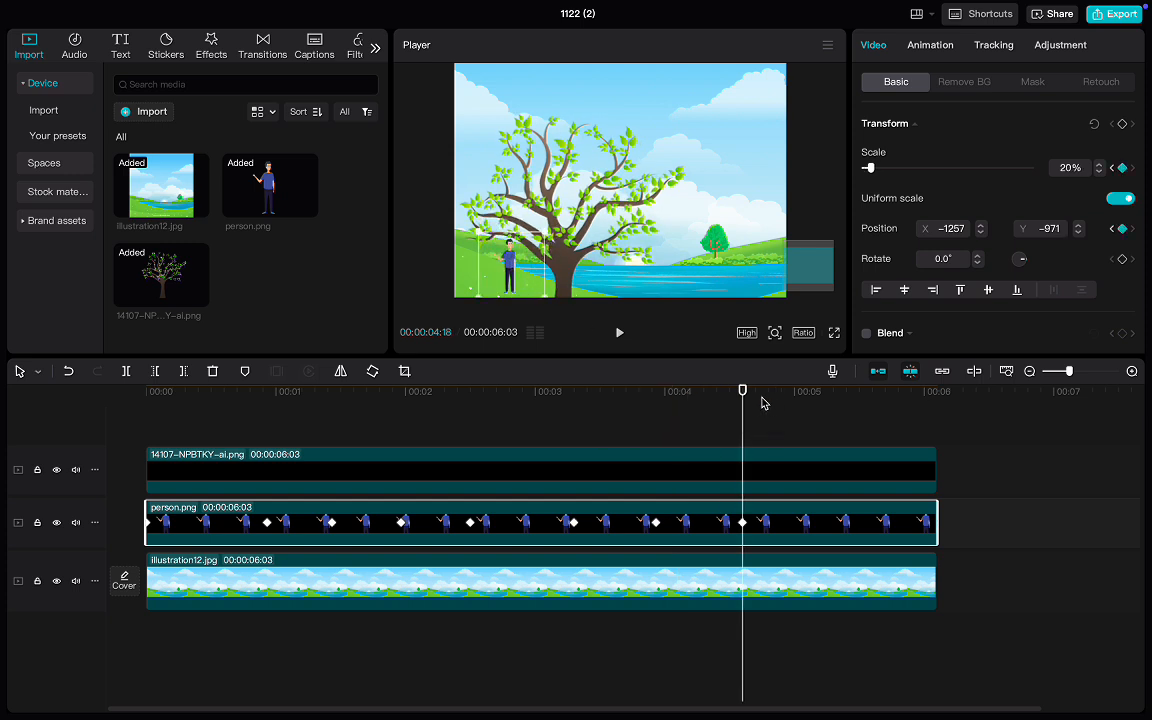
{"action": "left_click_drag", "start_coordinate": [761, 401], "coordinate": [865, 410]}
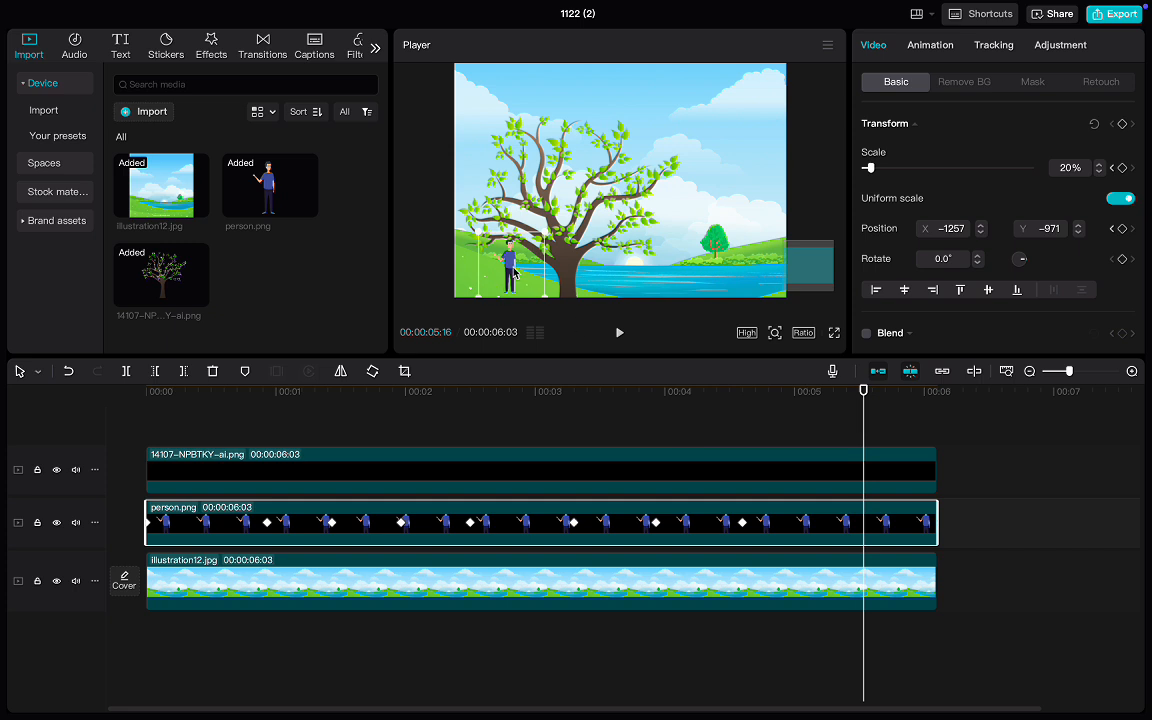
{"action": "left_click_drag", "start_coordinate": [512, 266], "coordinate": [668, 236]}
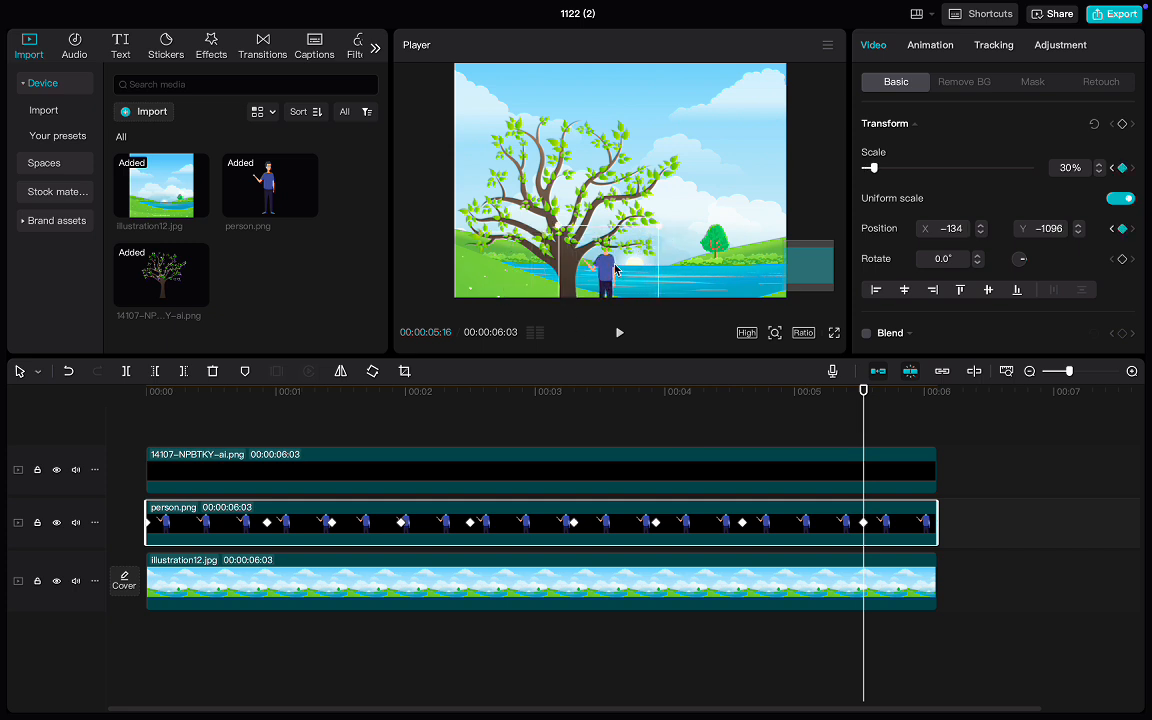
{"action": "left_click_drag", "start_coordinate": [615, 266], "coordinate": [626, 267]}
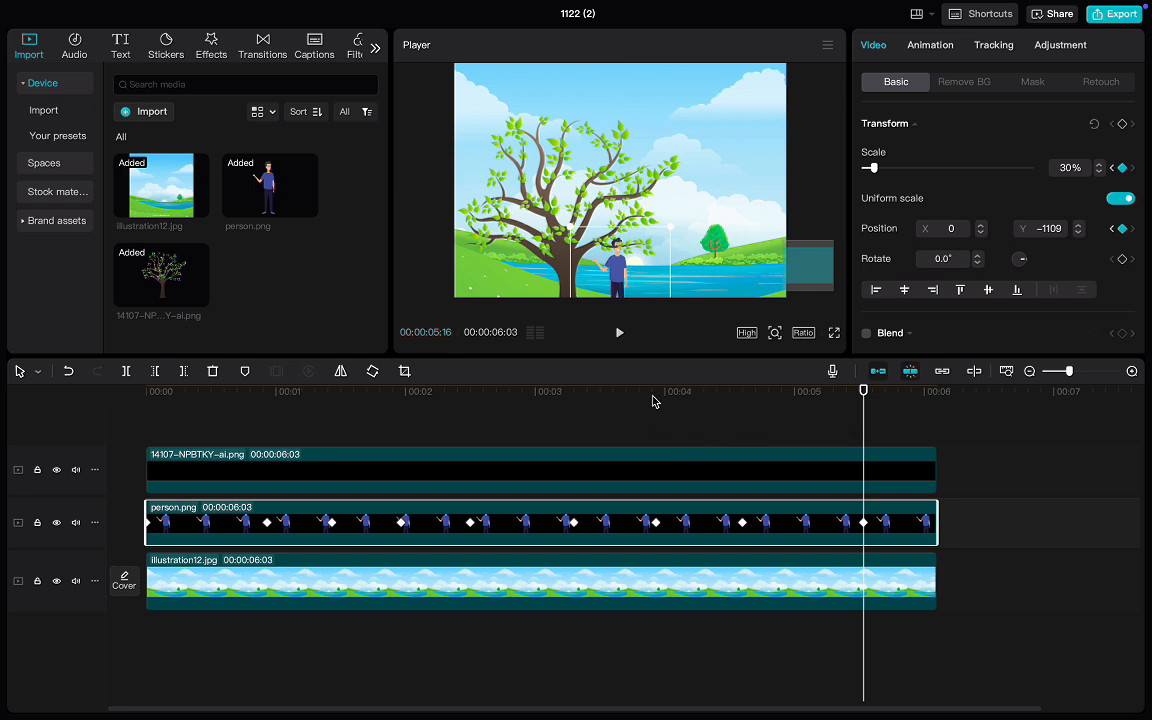
Play the composition from the start of the timeline to review the person's animation.
{"action": "left_click_drag", "start_coordinate": [653, 401], "coordinate": [146, 410]}
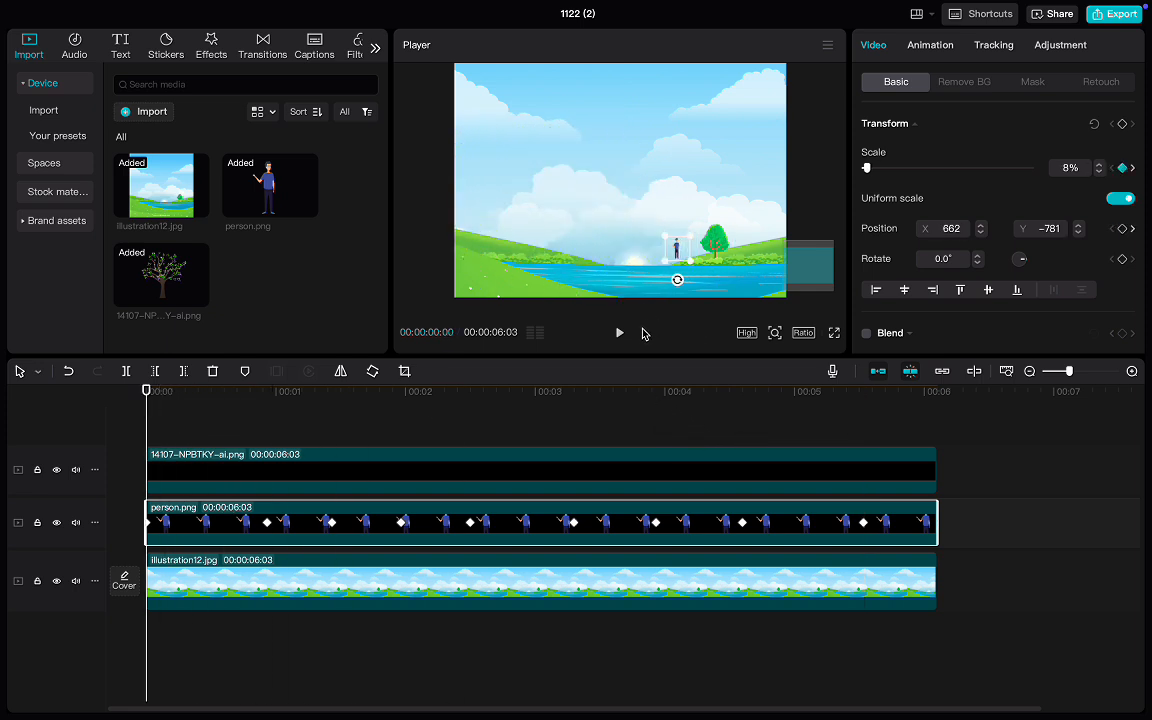
{"action": "left_click", "coordinate": [620, 337]}
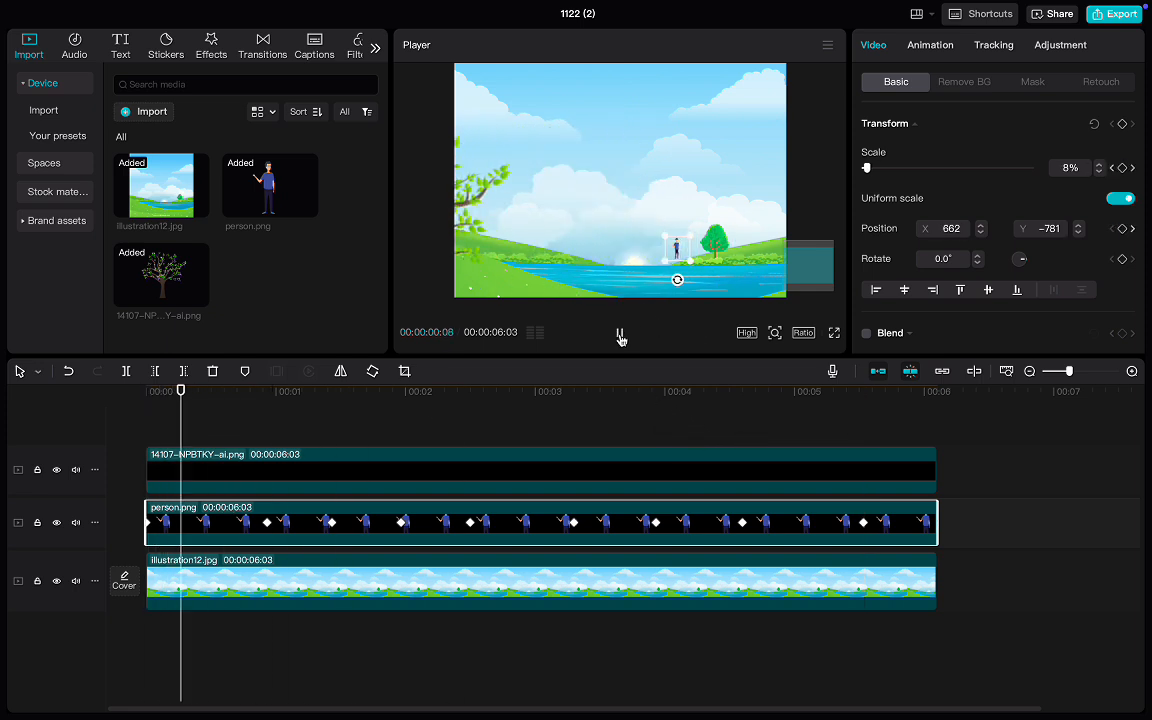